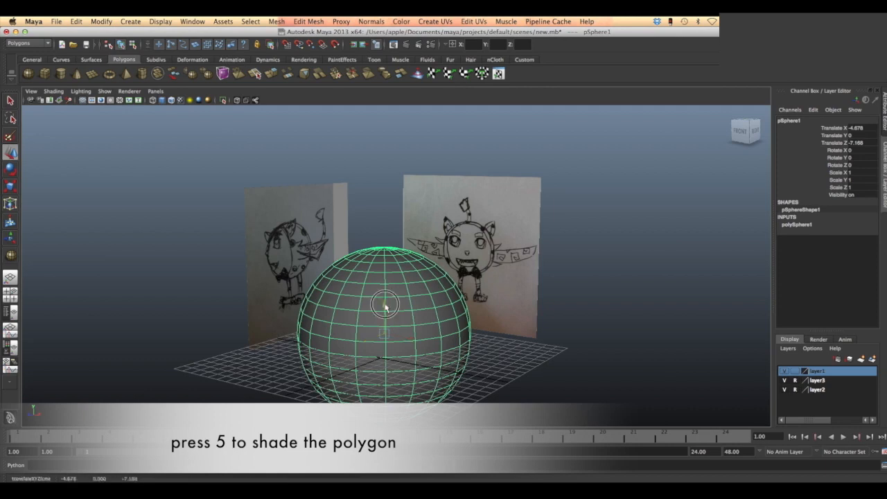
# - Move the sphere to about X -7.05, Y 1.95 and set its axis and height subdivisions to 12
pyautogui.moveTo(409, 319); pyautogui.dragTo(385, 311)
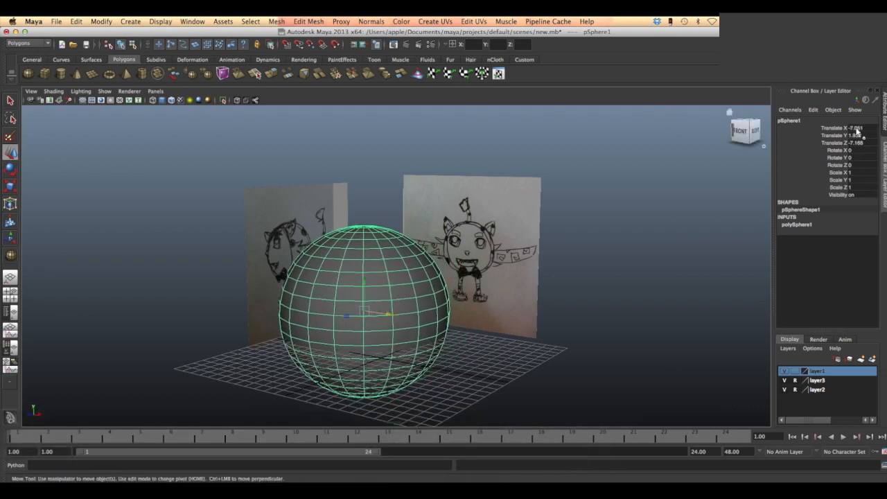
pyautogui.click(795, 224)
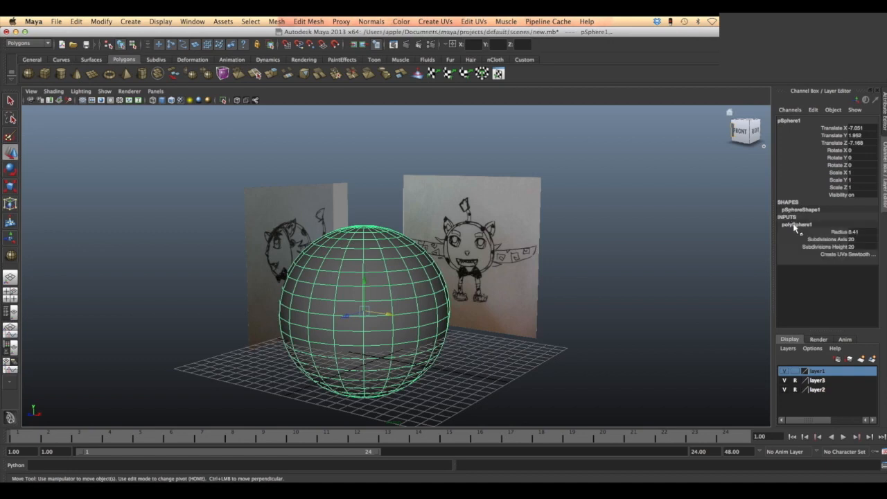
pyautogui.click(860, 240)
pyautogui.write('12')
pyautogui.press('Tab')
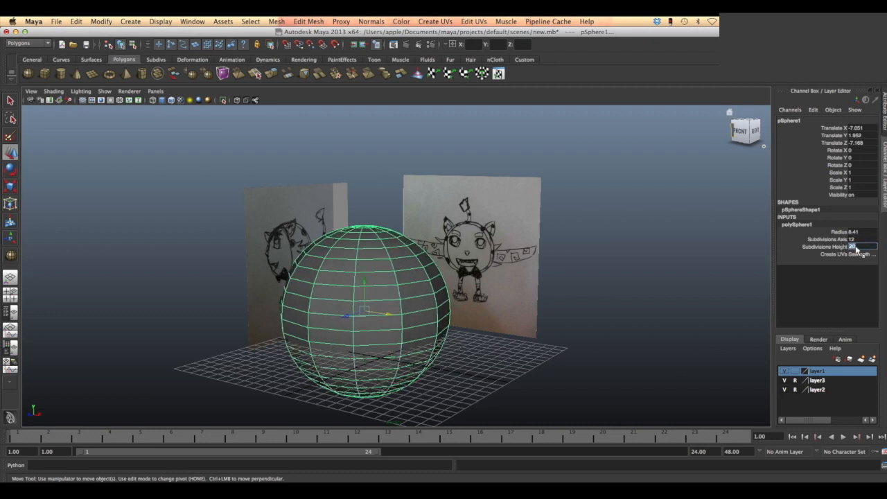
pyautogui.write('12')
pyautogui.click(862, 239)
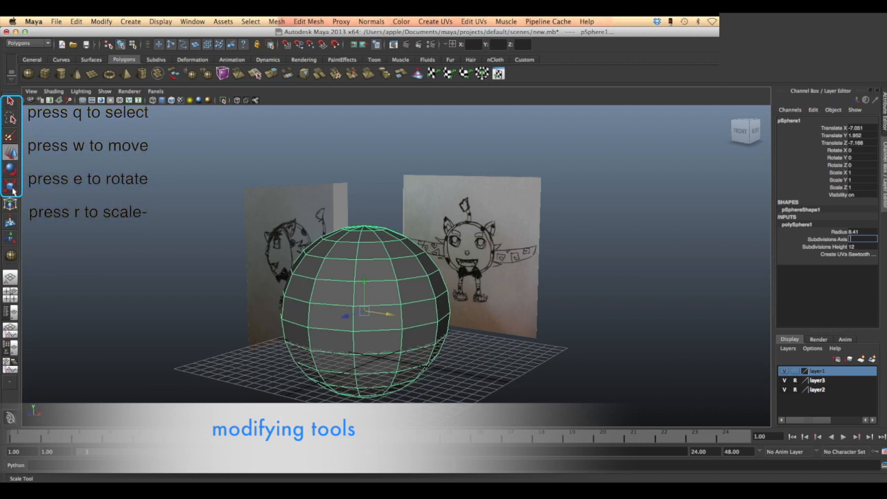
# - Scale the sphere uniformly to about 0.561 and, in the front view, move it over the character drawing at about X 1.23, Y 6.84
pyautogui.click(11, 185)
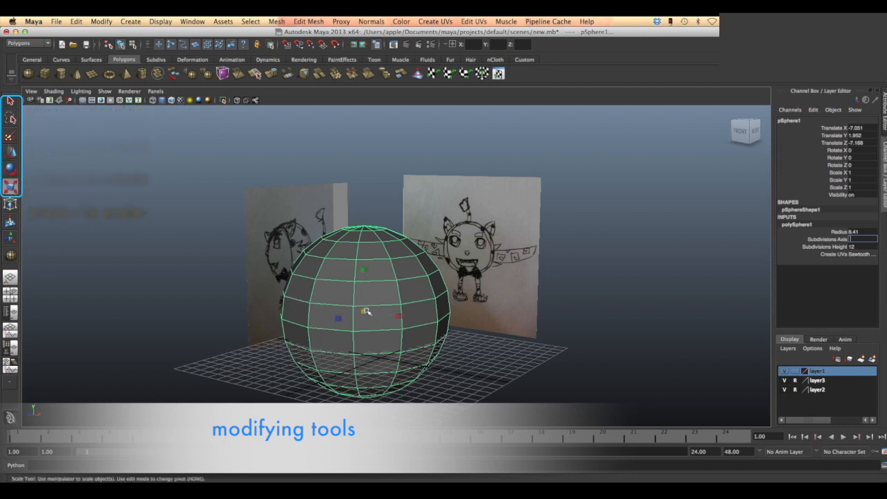
pyautogui.moveTo(365, 312); pyautogui.dragTo(299, 304)
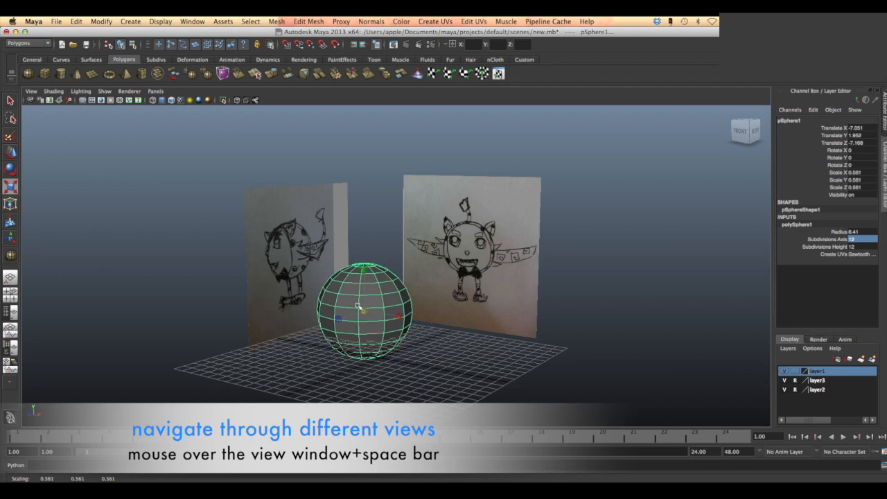
pyautogui.press('space')
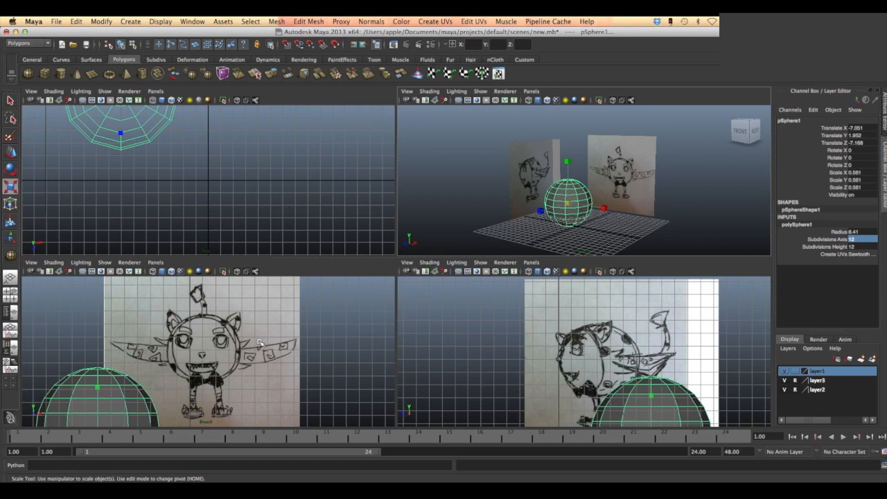
pyautogui.press('space')
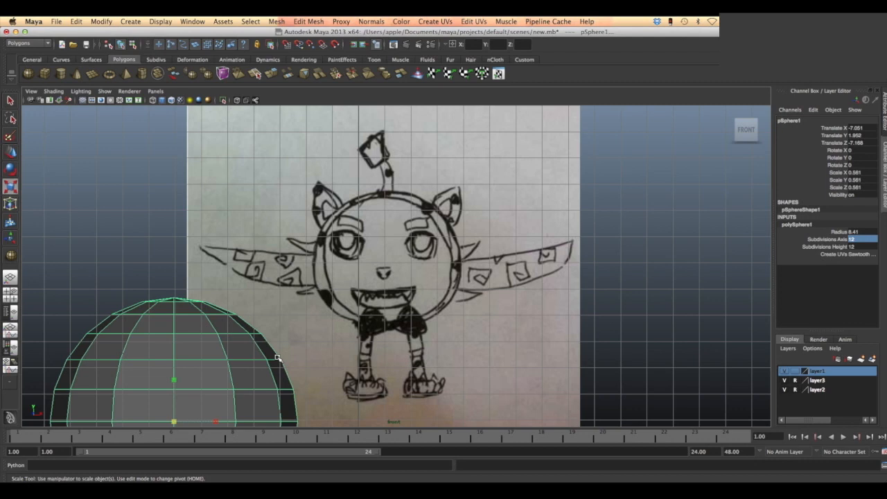
pyautogui.scroll(-4, 278, 358)
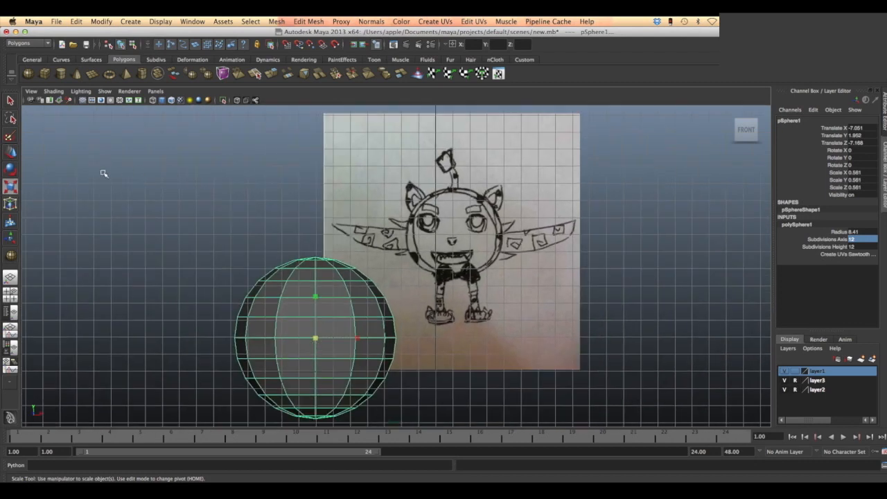
pyautogui.click(11, 152)
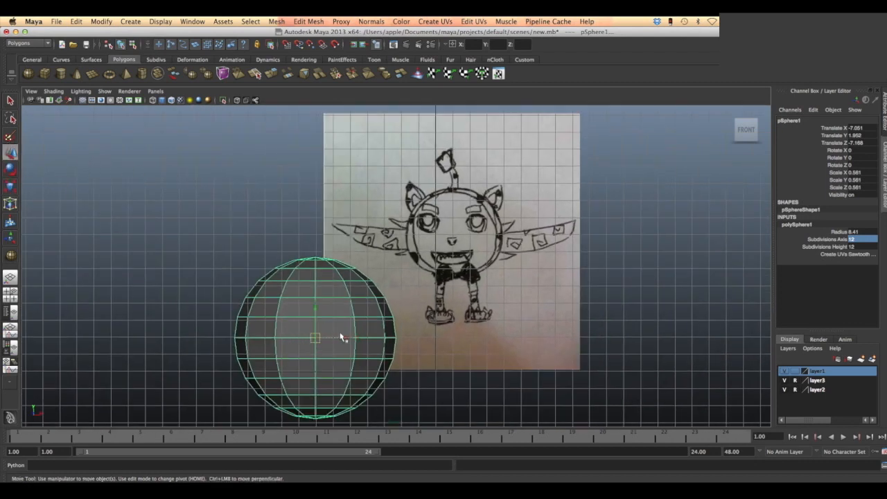
pyautogui.moveTo(344, 335)
pyautogui.mouseDown()
pyautogui.moveTo(489, 313)
pyautogui.moveTo(458, 311)
pyautogui.moveTo(460, 228)
pyautogui.mouseUp()
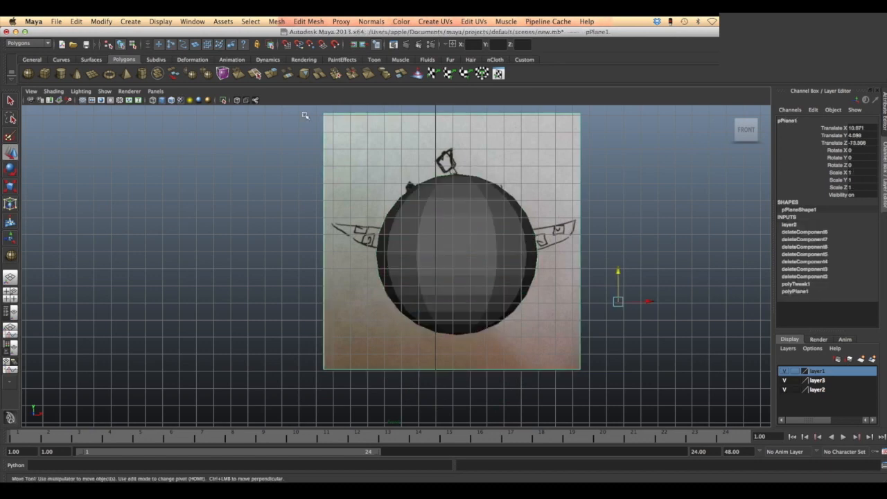
# - Turn on X-Ray shading in the front view
pyautogui.click(53, 91)
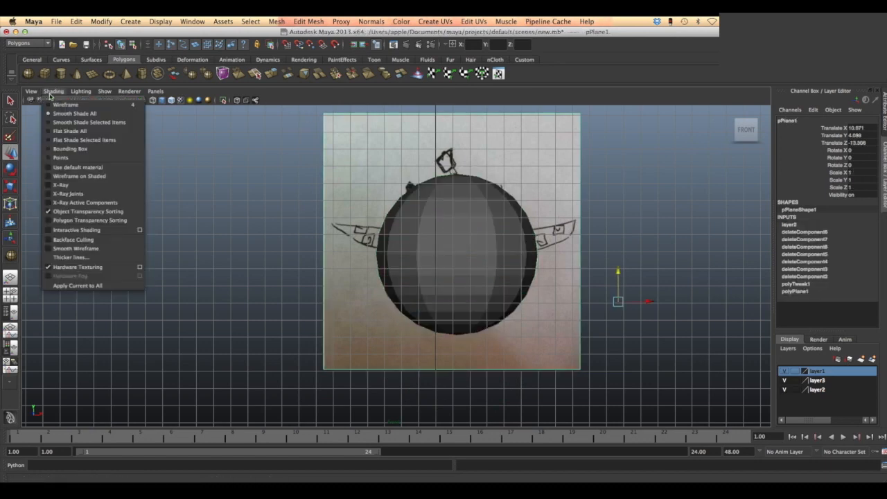
pyautogui.click(61, 185)
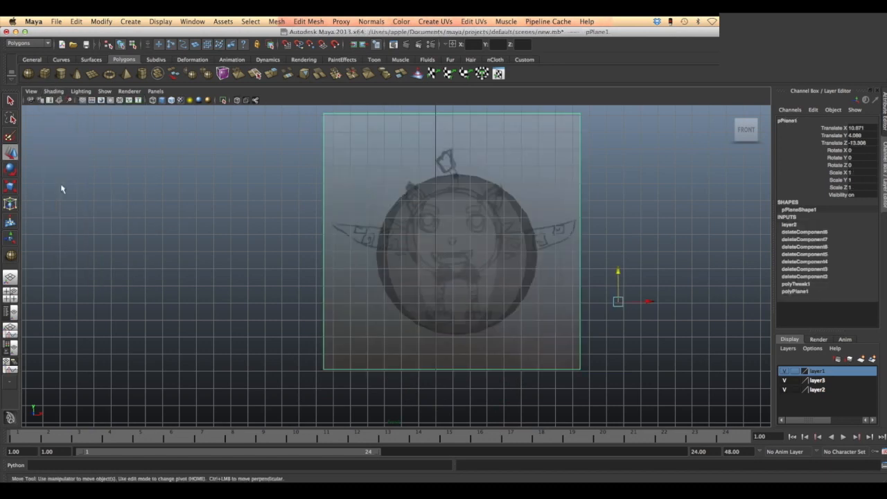
# - Scale the sphere uniformly to about 0.314 and raise it to about Y 8.03 over the drawn round body
pyautogui.click(429, 216)
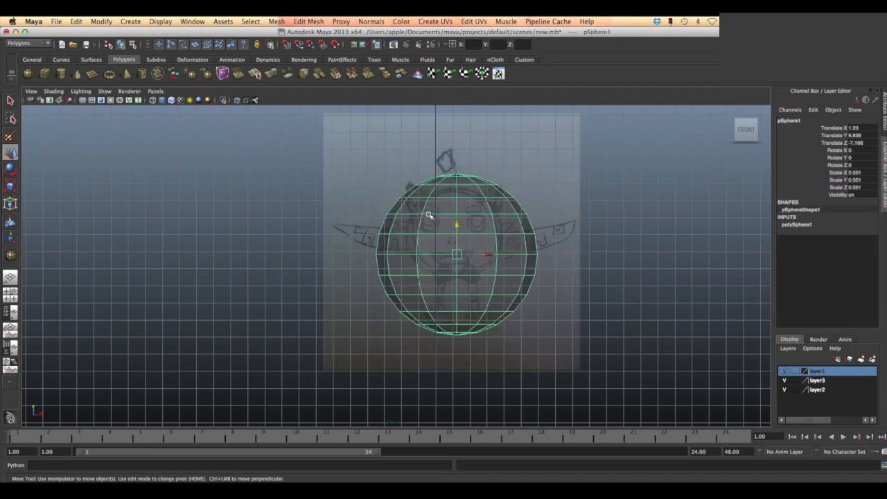
pyautogui.click(12, 185)
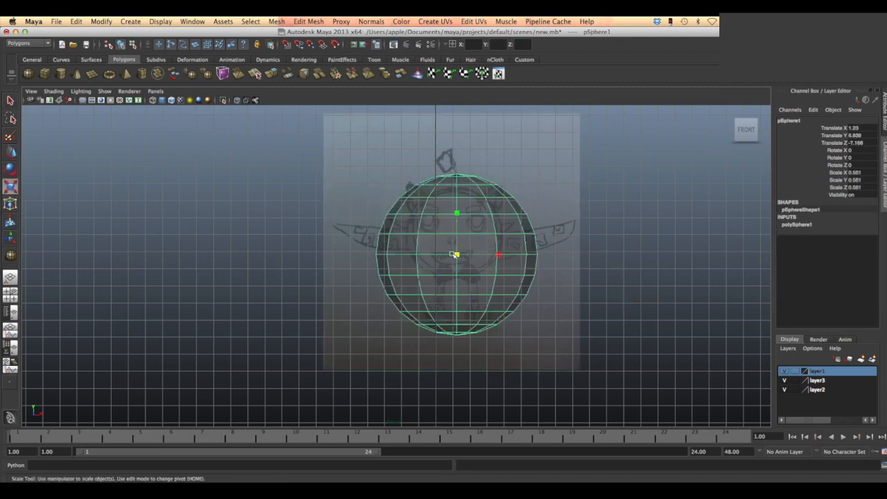
pyautogui.moveTo(455, 254); pyautogui.dragTo(396, 245)
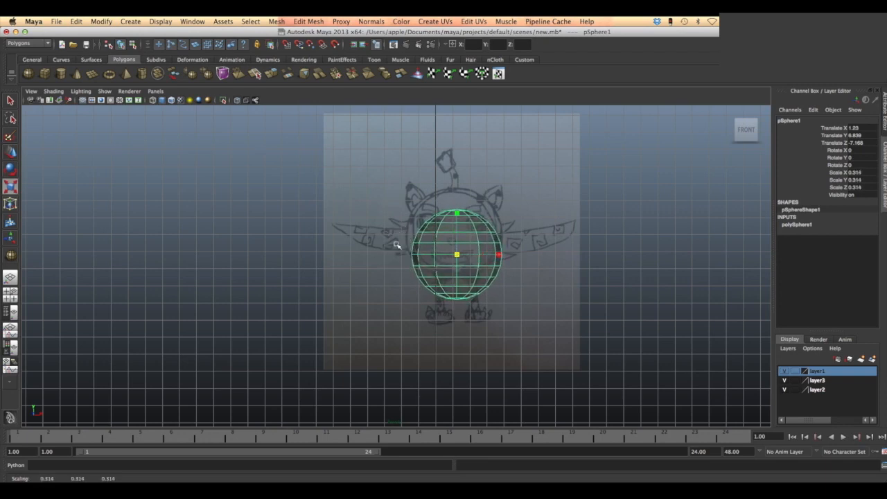
pyautogui.click(12, 153)
pyautogui.click(458, 227)
pyautogui.moveTo(457, 226); pyautogui.dragTo(457, 206)
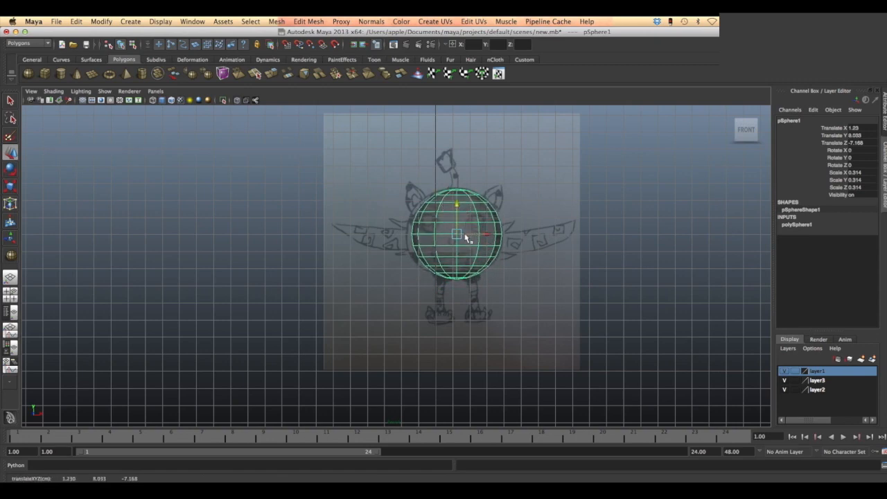
# - Widen the sphere to about 0.346 in X and shift it horizontally to about X 1.07 to match the drawn body
pyautogui.click(13, 187)
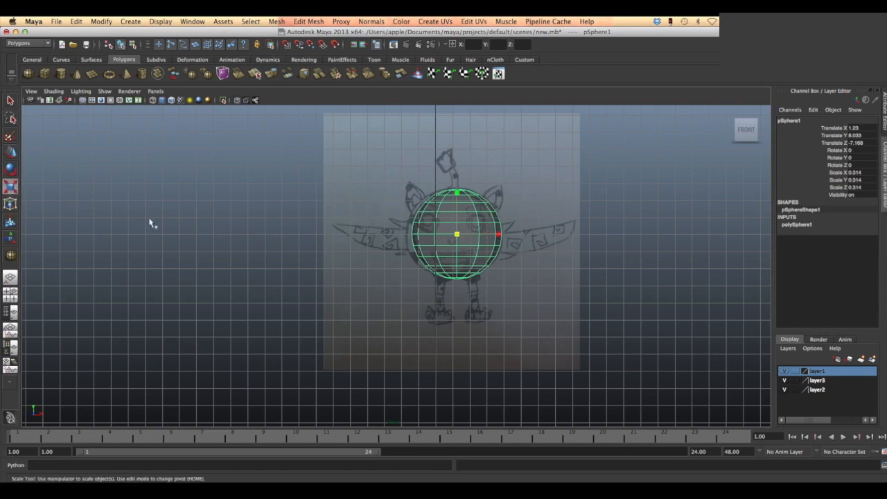
pyautogui.moveTo(499, 235); pyautogui.dragTo(502, 235)
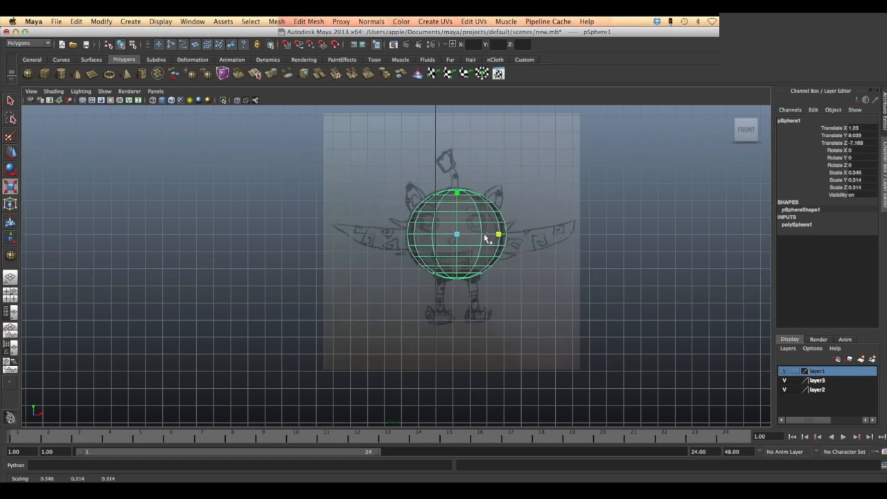
pyautogui.click(9, 154)
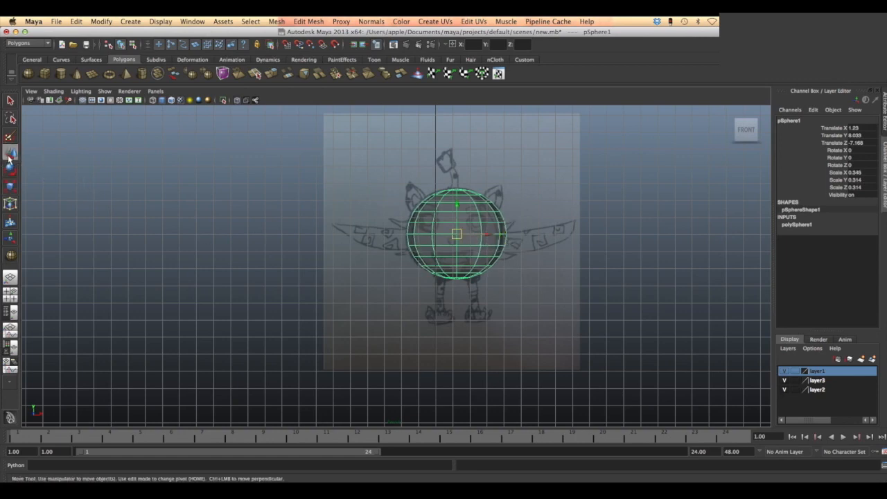
pyautogui.moveTo(489, 241); pyautogui.dragTo(486, 237)
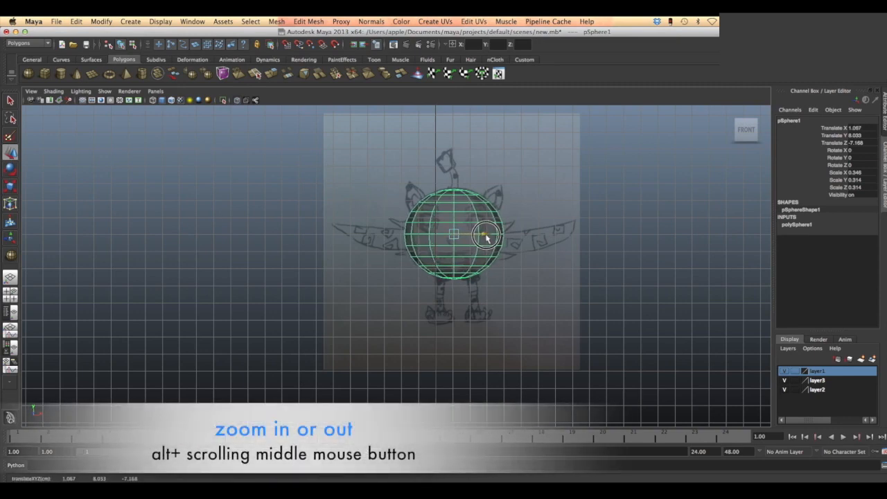
pyautogui.moveTo(486, 237); pyautogui.dragTo(487, 239)
# - Switch the sphere to face selection and delete all faces of its left half in the front view
pyautogui.keyDown('alt'); pyautogui.scroll(5, 521, 222); pyautogui.keyUp('alt')
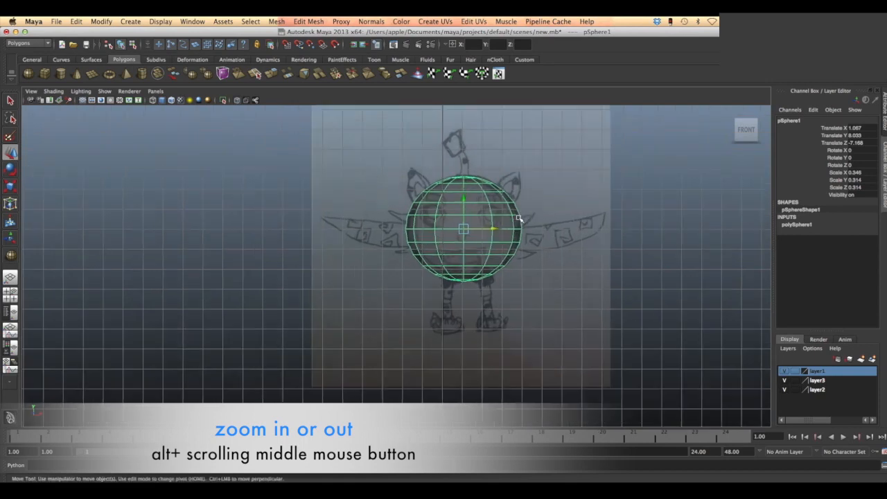
pyautogui.keyDown('alt'); pyautogui.scroll(2, 578, 207); pyautogui.keyUp('alt')
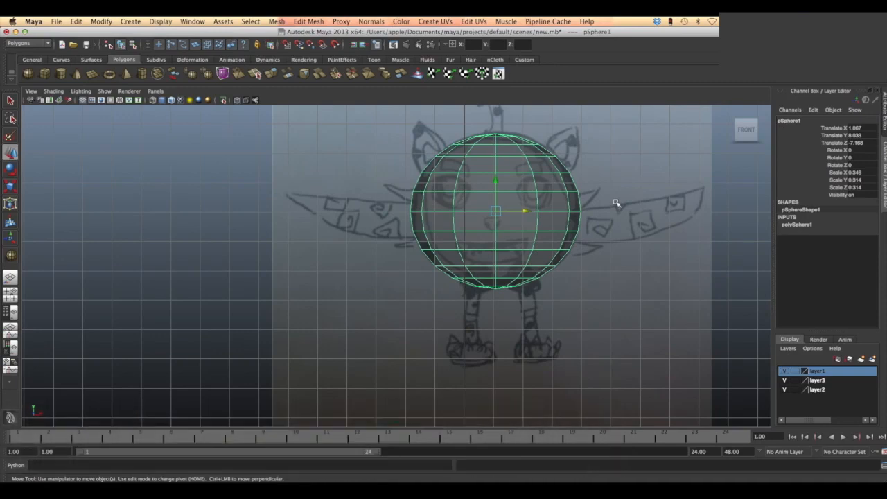
pyautogui.moveTo(616, 203)
pyautogui.keyDown('alt'); pyautogui.mouseDown(button='middle')
pyautogui.moveTo(597, 209)
pyautogui.moveTo(555, 201)
pyautogui.moveTo(538, 254)
pyautogui.mouseUp(button='middle'); pyautogui.keyUp('alt')
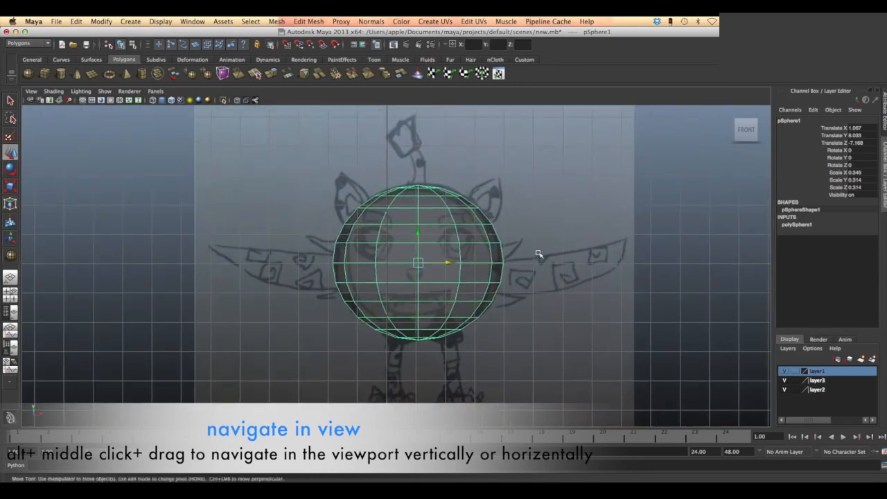
pyautogui.rightClick(394, 248)
pyautogui.click(394, 269)
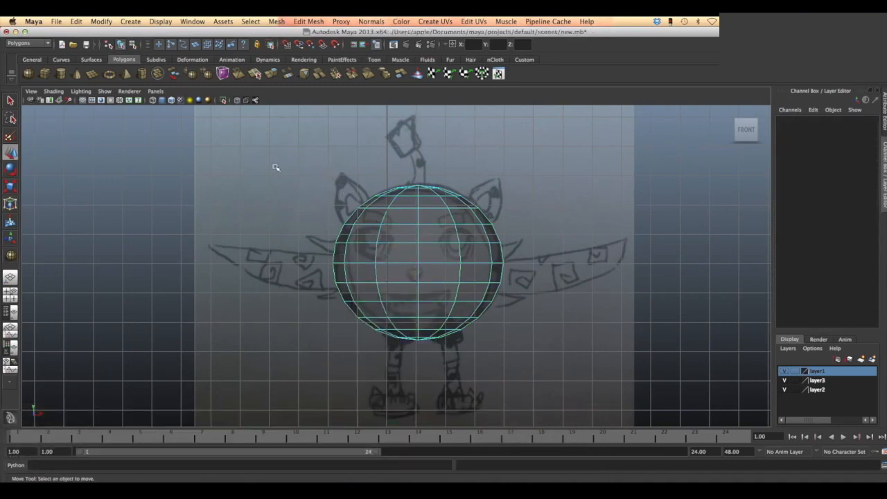
pyautogui.click(329, 172)
pyautogui.moveTo(328, 173); pyautogui.dragTo(409, 362)
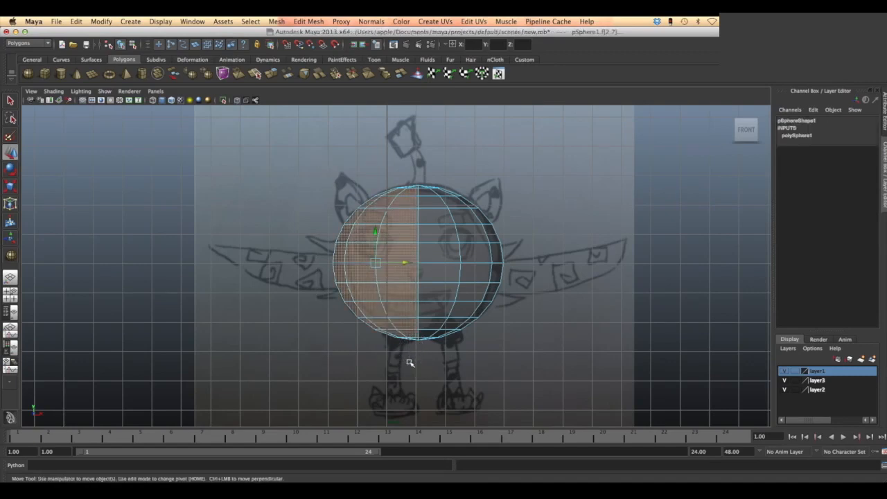
pyautogui.press('Delete')
# - Select all faces of the remaining half sphere and move them horizontally with grid snapping
pyautogui.moveTo(485, 245); pyautogui.dragTo(514, 354)
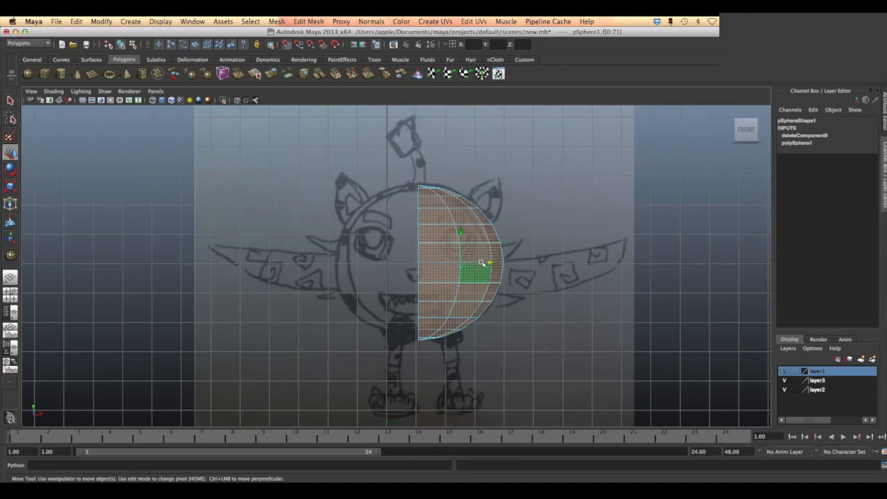
pyautogui.moveTo(490, 264); pyautogui.dragTo(448, 262, button='middle')
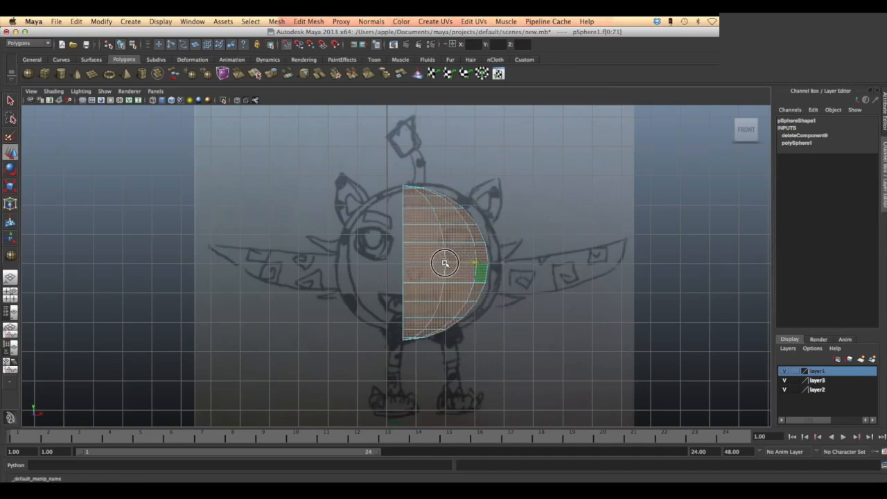
pyautogui.moveTo(455, 264)
pyautogui.mouseDown()
pyautogui.moveTo(424, 259)
pyautogui.moveTo(443, 263)
pyautogui.mouseUp()
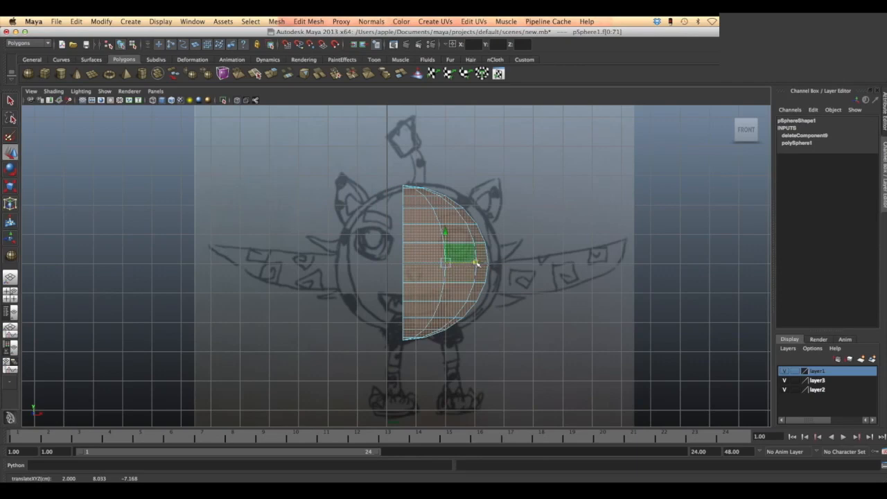
pyautogui.scroll(5, 470, 254)
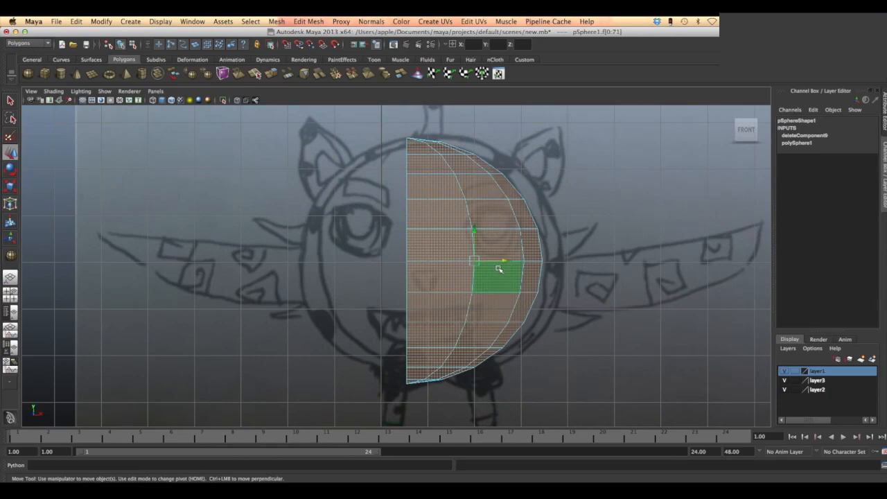
pyautogui.moveTo(504, 262); pyautogui.dragTo(499, 261)
# - Try switching the half sphere to object mode for a grid-snapped move, and undo back to face selection
pyautogui.click(463, 257)
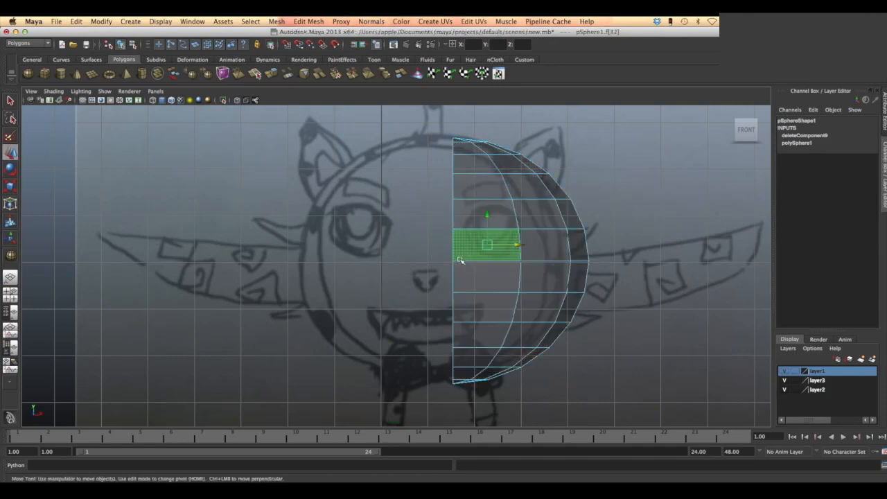
pyautogui.click(462, 275)
pyautogui.rightClick(477, 237)
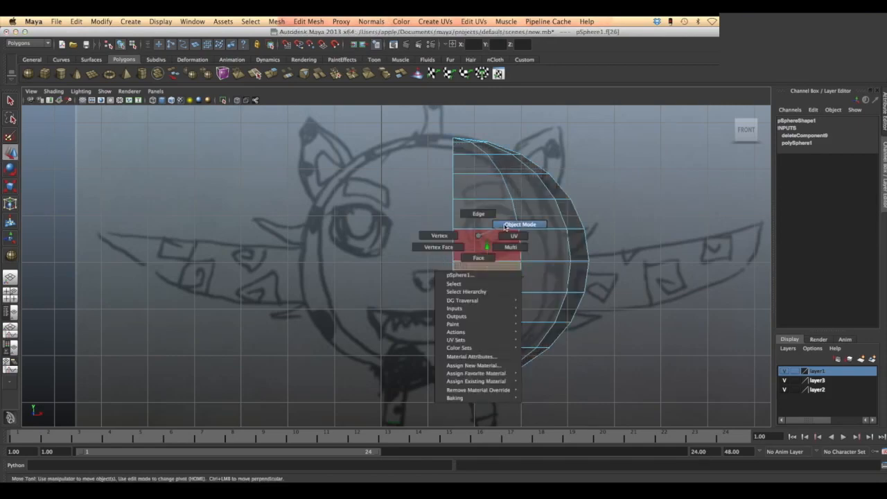
pyautogui.click(505, 225)
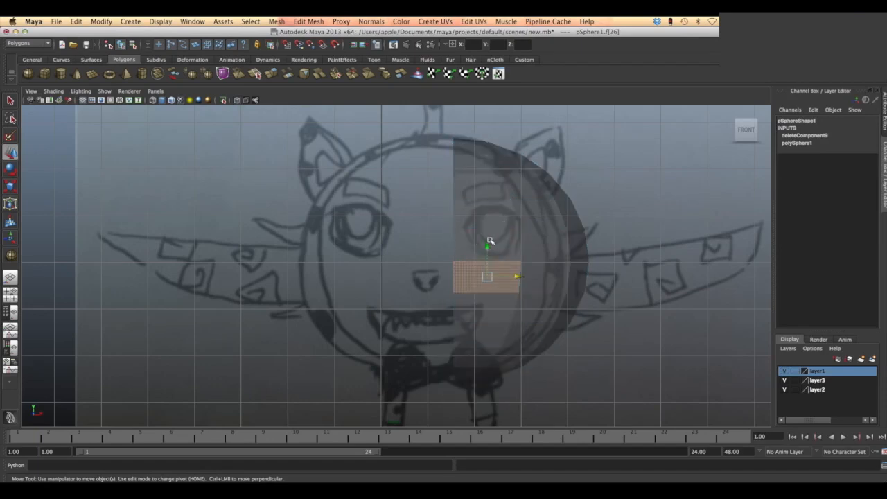
pyautogui.click(490, 241)
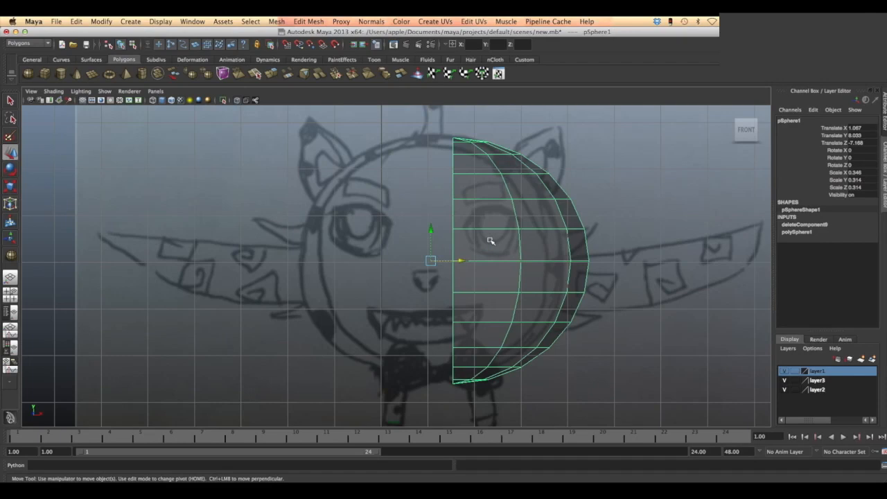
pyautogui.press('x')
pyautogui.press('super+z')
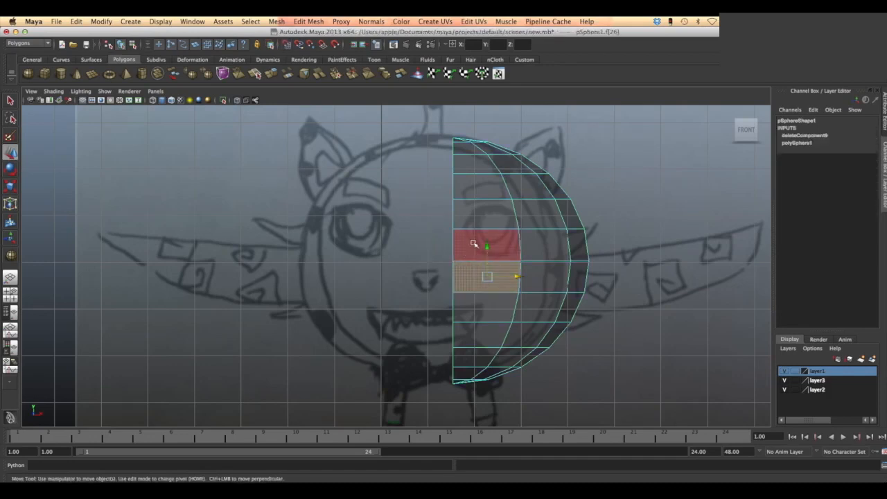
# - Return the half sphere to object mode and insert two vertical edge loops, one beside the centre line and one in the next outer column
pyautogui.rightClick(478, 238)
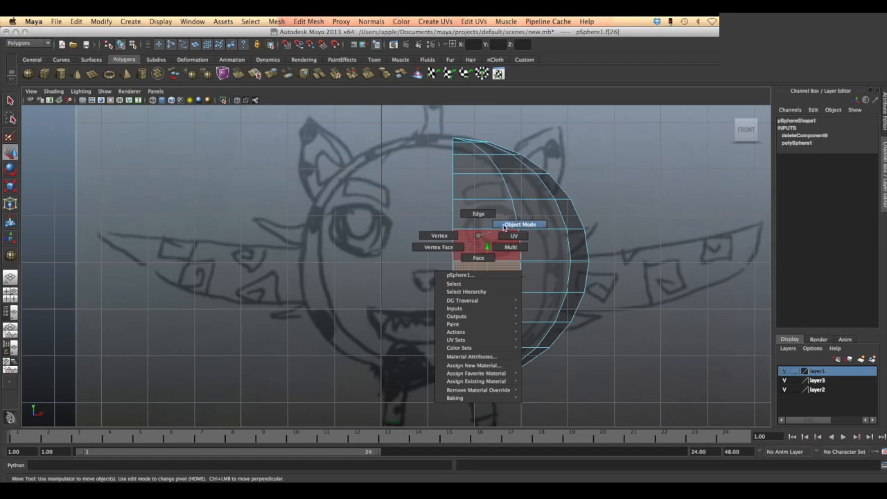
pyautogui.click(507, 224)
pyautogui.scroll(-3, 503, 229)
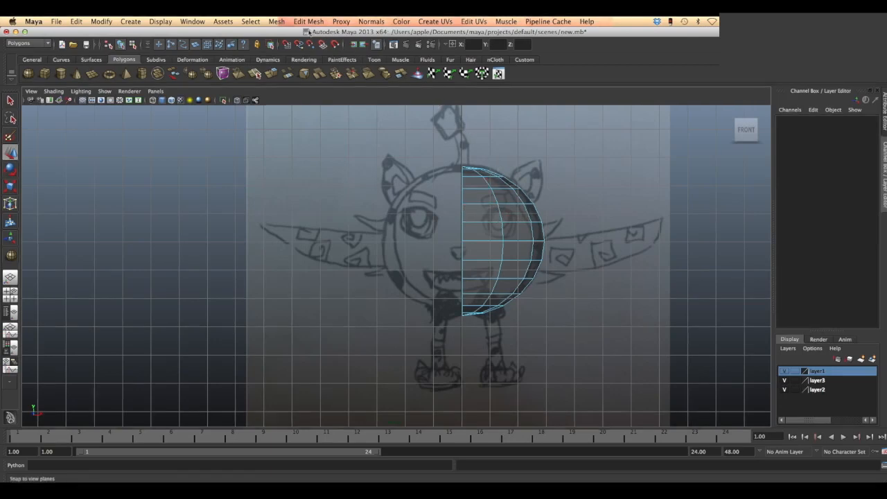
pyautogui.click(307, 22)
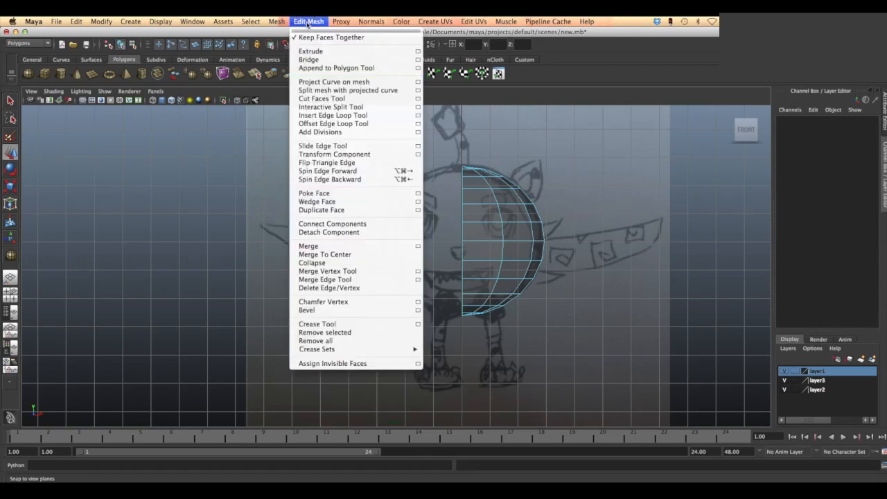
pyautogui.click(327, 115)
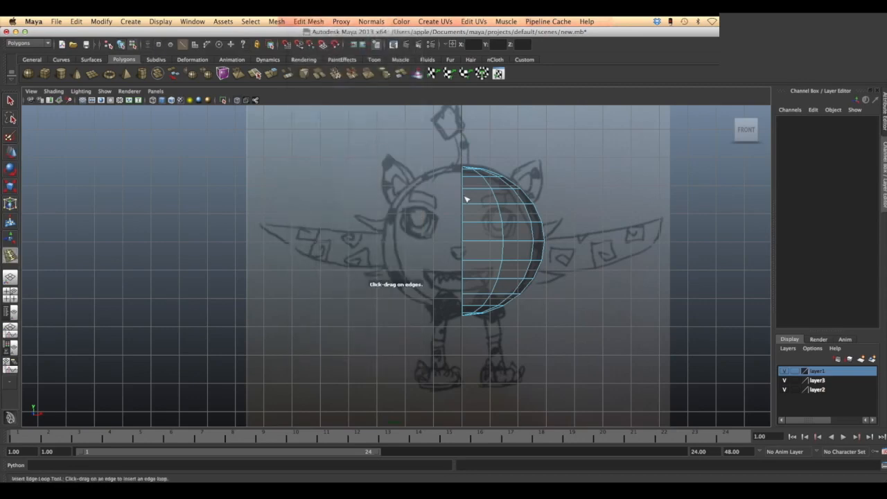
pyautogui.moveTo(490, 207); pyautogui.dragTo(475, 206)
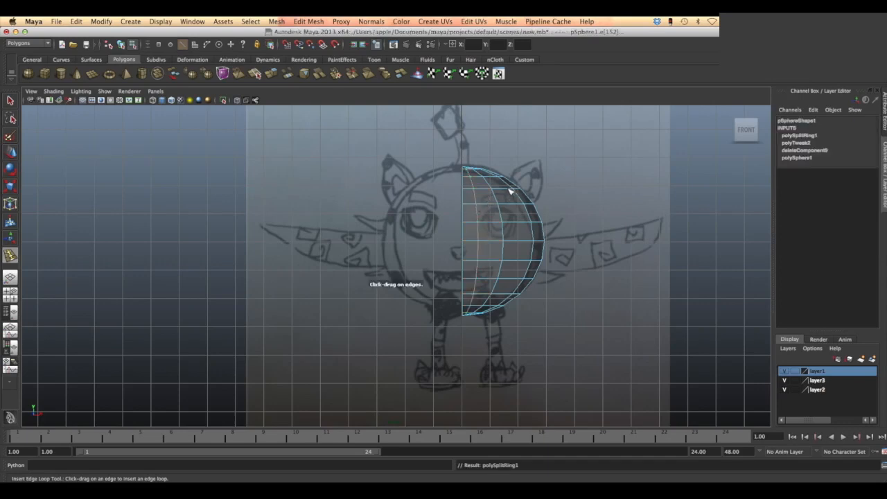
pyautogui.moveTo(510, 191); pyautogui.dragTo(507, 191)
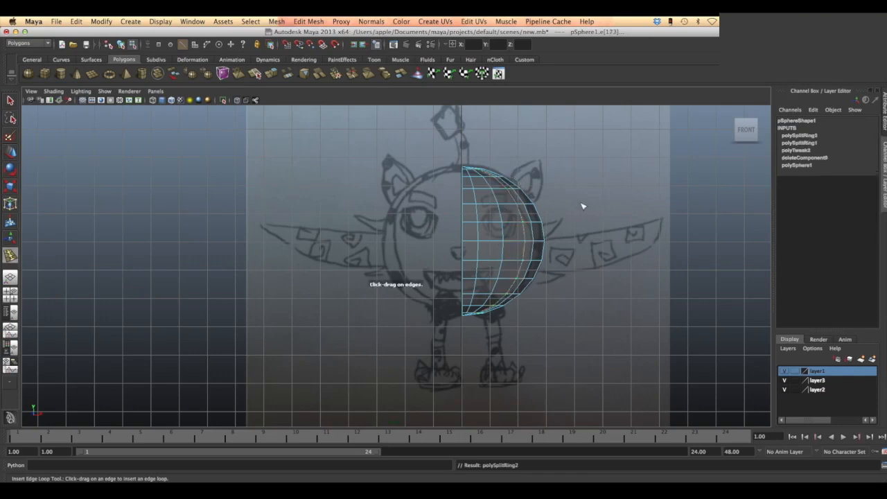
# - Select the two-by-two block of faces on the half sphere that covers the drawn eye
pyautogui.scroll(1, 583, 206)
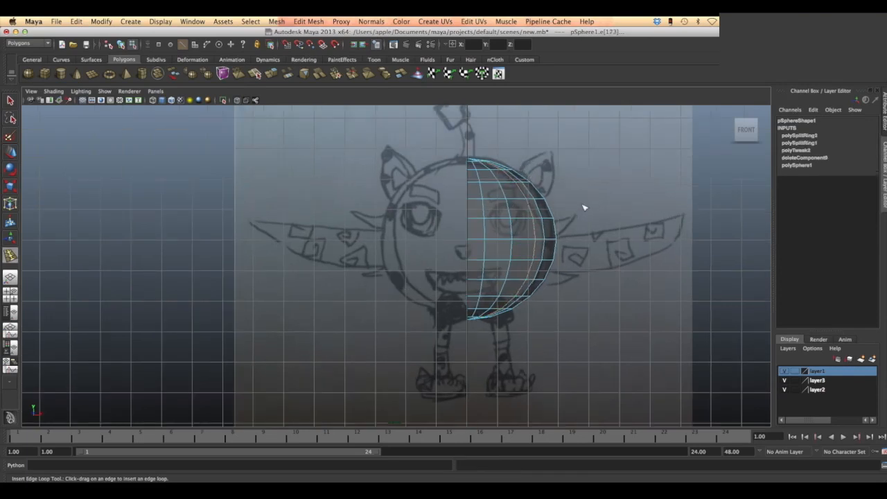
pyautogui.moveTo(496, 204); pyautogui.dragTo(492, 227, button='right')
pyautogui.click(11, 152)
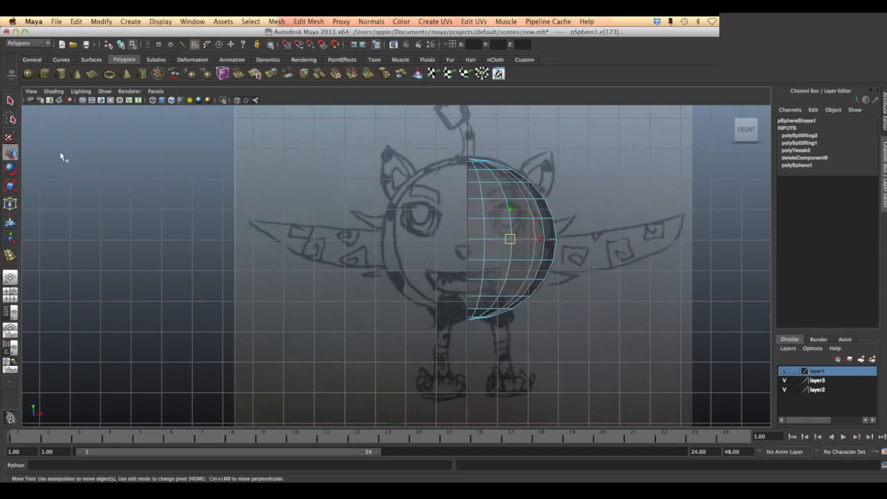
pyautogui.click(518, 205)
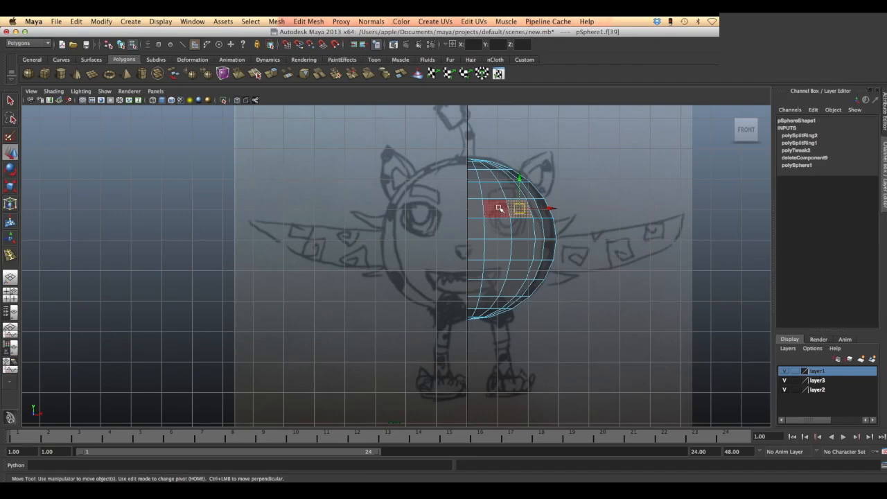
pyautogui.keyDown('shift'); pyautogui.click(499, 208); pyautogui.keyUp('shift')
pyautogui.keyDown('shift'); pyautogui.click(500, 230); pyautogui.keyUp('shift')
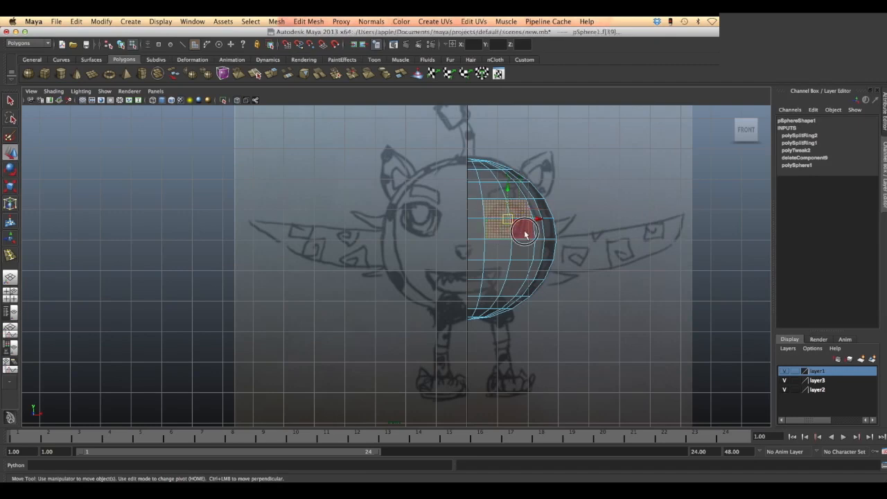
pyautogui.keyDown('shift'); pyautogui.click(524, 232); pyautogui.keyUp('shift')
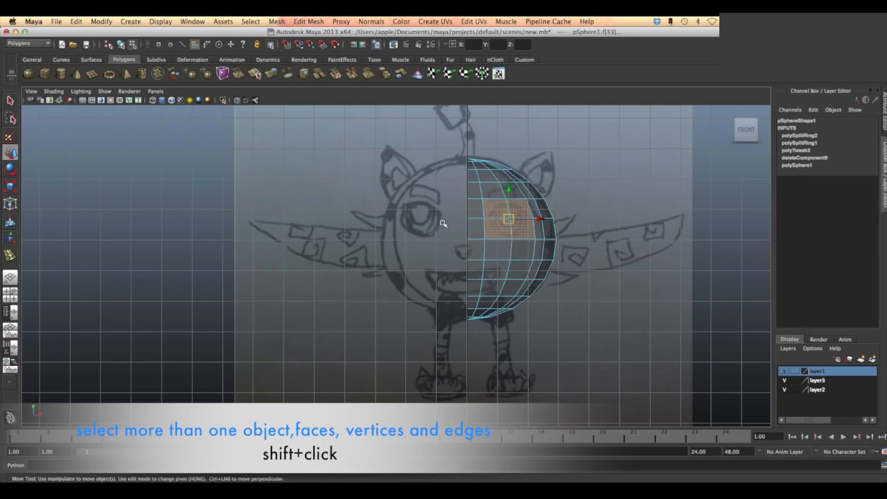
# - Extrude the selected eye faces inward with a thickness of -0.4 and an offset of 0.2
pyautogui.click(322, 21)
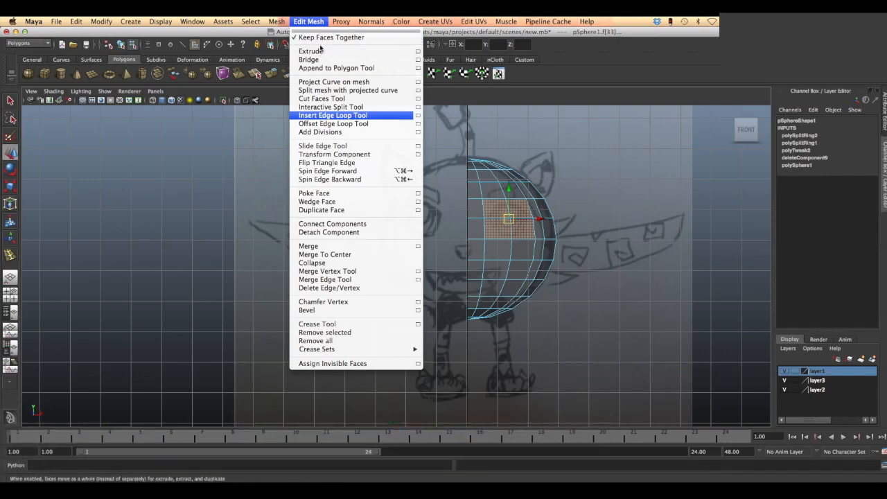
pyautogui.click(320, 52)
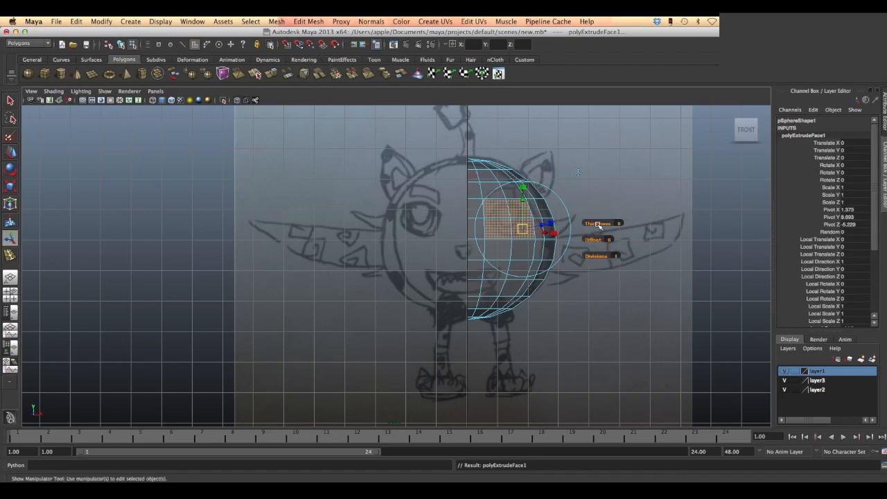
pyautogui.moveTo(597, 225); pyautogui.dragTo(597, 226)
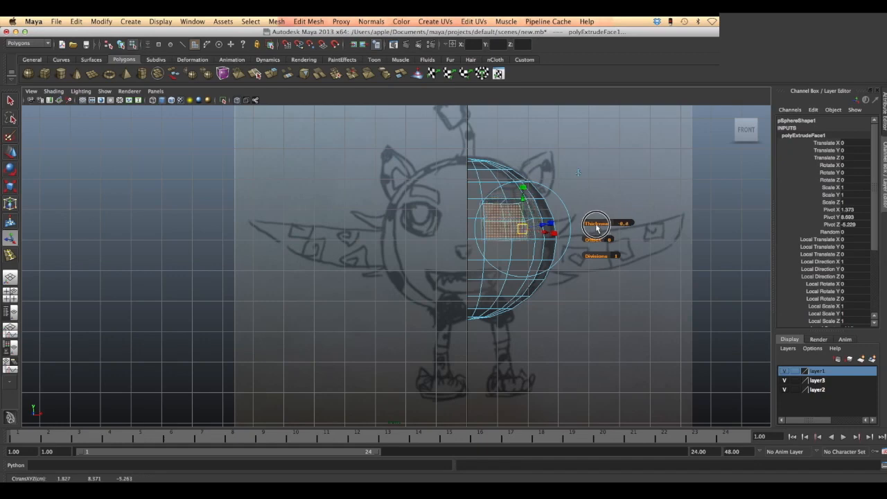
pyautogui.moveTo(596, 227); pyautogui.dragTo(596, 227)
pyautogui.moveTo(597, 240); pyautogui.dragTo(599, 239)
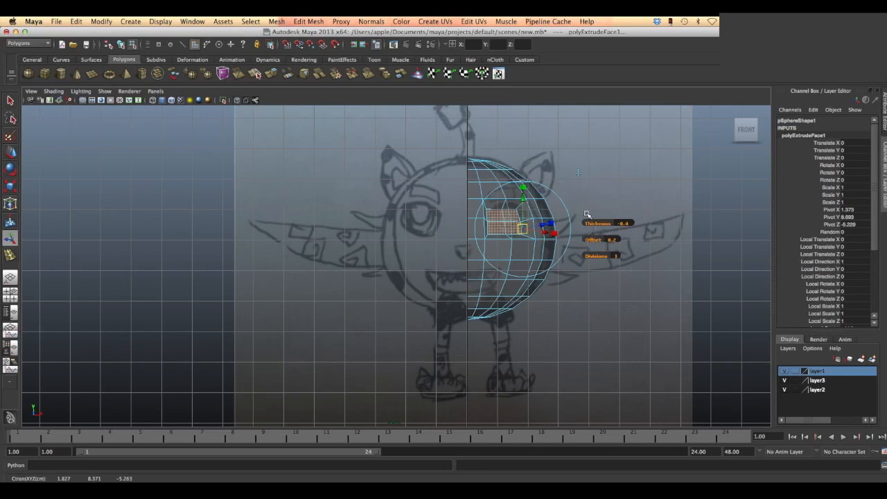
# - In the perspective view, delete the four faces at the back of the extruded eye recess to leave an opening
pyautogui.keyDown('alt'); pyautogui.moveTo(586, 215); pyautogui.dragTo(463, 239, button='middle'); pyautogui.keyUp('alt')
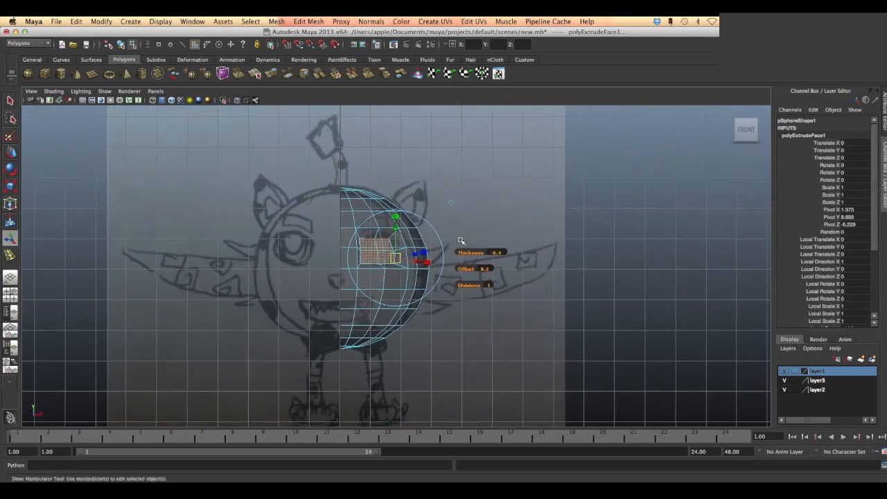
pyautogui.press('space')
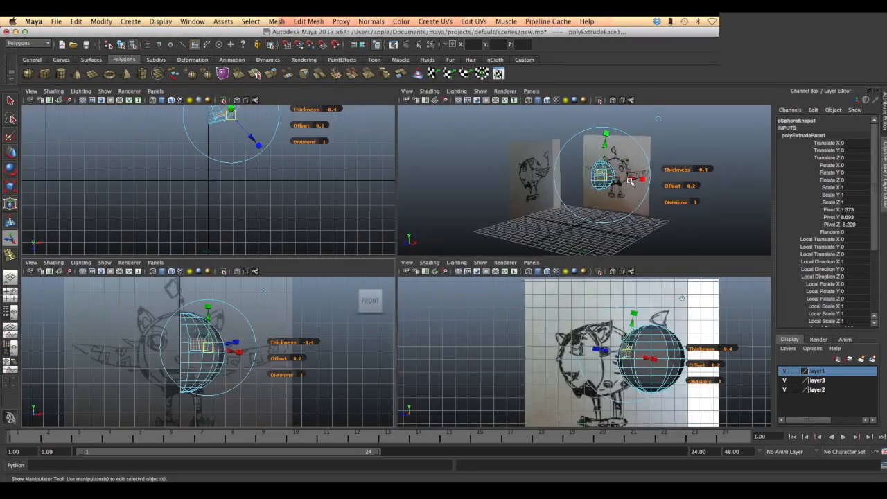
pyautogui.press('space')
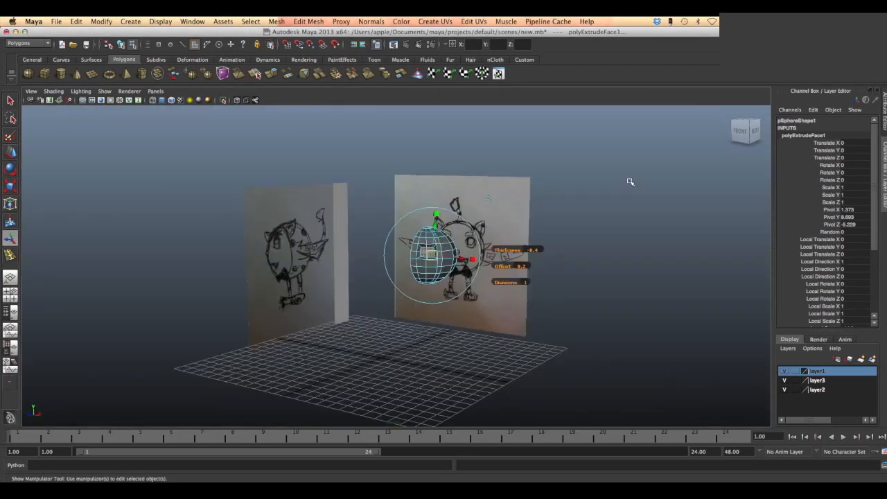
pyautogui.moveTo(471, 237)
pyautogui.keyDown('alt'); pyautogui.mouseDown()
pyautogui.moveTo(499, 233)
pyautogui.moveTo(485, 242)
pyautogui.mouseUp(); pyautogui.keyUp('alt')
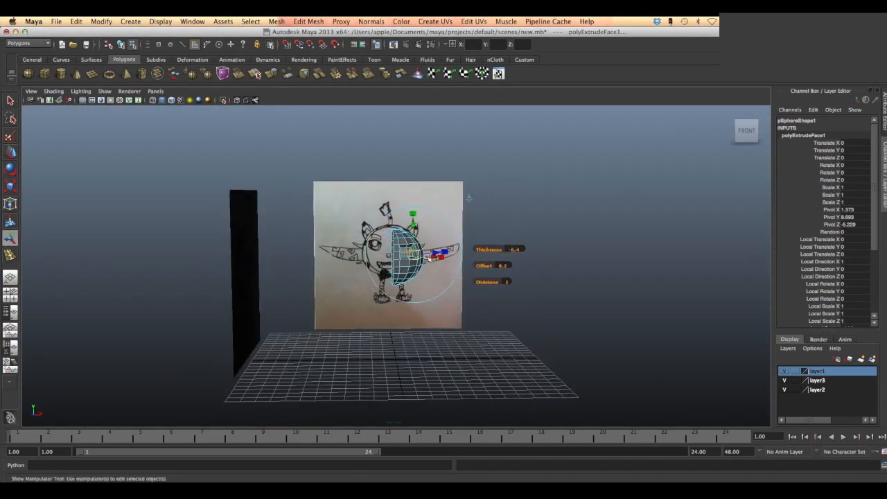
pyautogui.scroll(10, 427, 258)
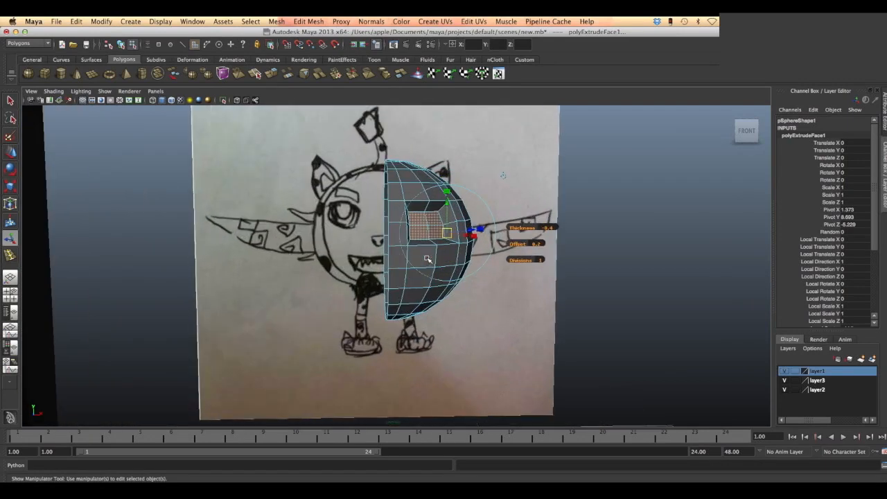
pyautogui.scroll(2, 428, 258)
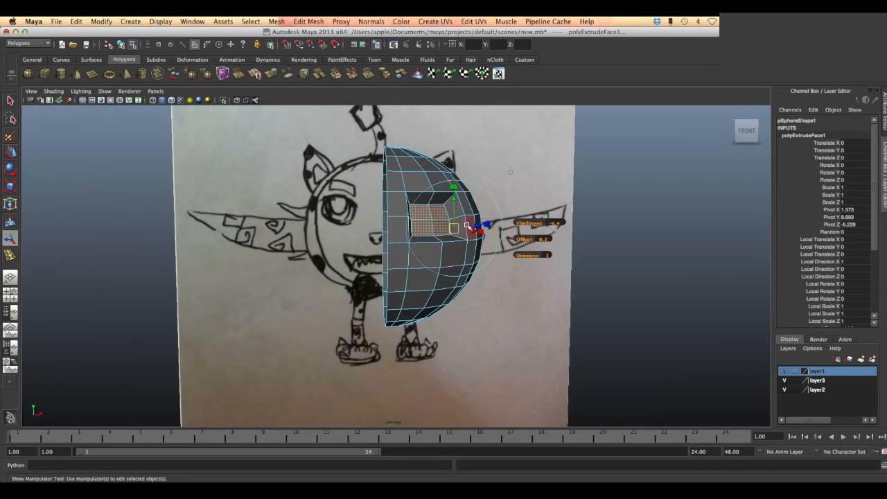
pyautogui.moveTo(471, 226)
pyautogui.keyDown('alt'); pyautogui.mouseDown()
pyautogui.moveTo(449, 228)
pyautogui.moveTo(459, 229)
pyautogui.mouseUp(); pyautogui.keyUp('alt')
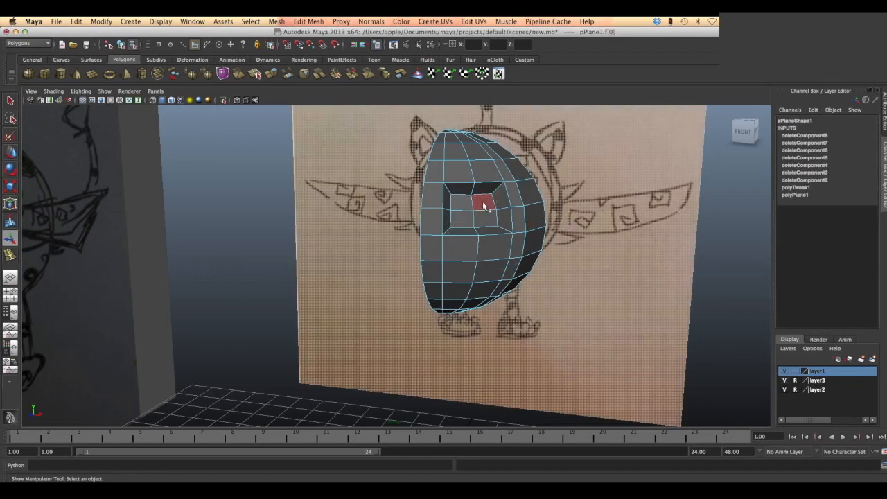
pyautogui.click(484, 206)
pyautogui.click(461, 201)
pyautogui.click(466, 212)
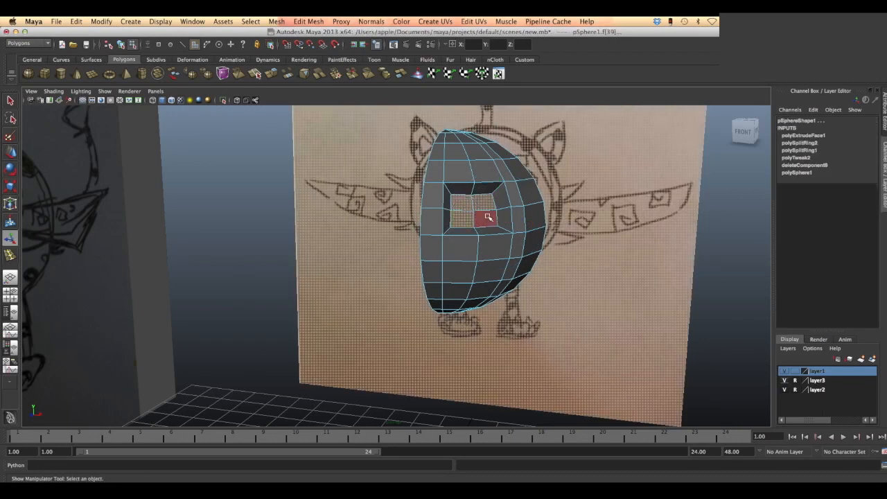
pyautogui.click(487, 217)
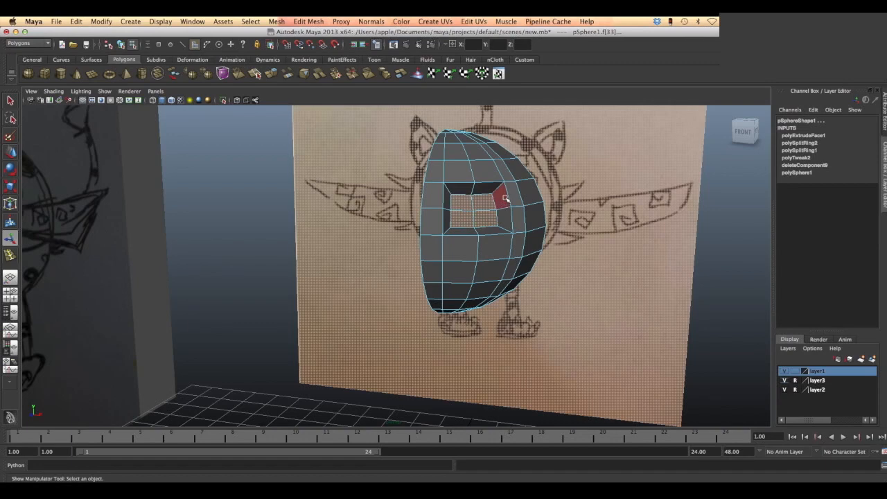
pyautogui.press('Delete')
# - Switch the half sphere to vertex selection and raise the upper middle vertices on the eye opening's outer and inner rims
pyautogui.scroll(4, 504, 197)
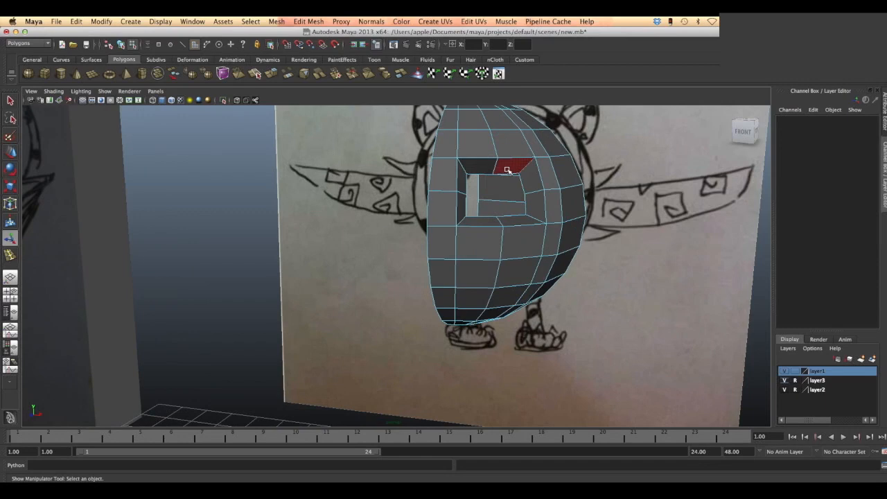
pyautogui.rightClick(508, 170)
pyautogui.moveTo(508, 171); pyautogui.dragTo(485, 170, button='right')
pyautogui.click(497, 160)
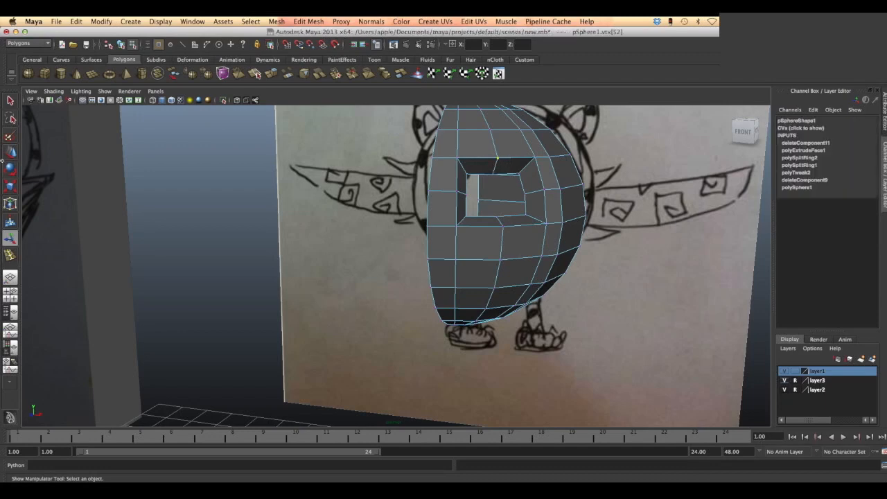
pyautogui.click(10, 152)
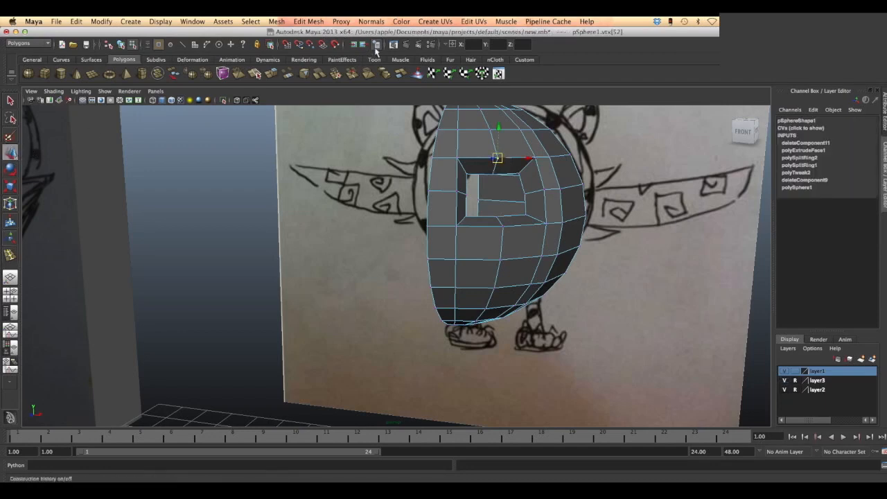
pyautogui.moveTo(498, 132)
pyautogui.mouseDown()
pyautogui.moveTo(500, 114)
pyautogui.moveTo(502, 125)
pyautogui.mouseUp()
pyautogui.click(494, 176)
pyautogui.click(494, 176)
pyautogui.moveTo(494, 139); pyautogui.dragTo(493, 136)
# - Move the two lower corner vertices of the eye opening's inner rim horizontally inward to round it
pyautogui.click(525, 195)
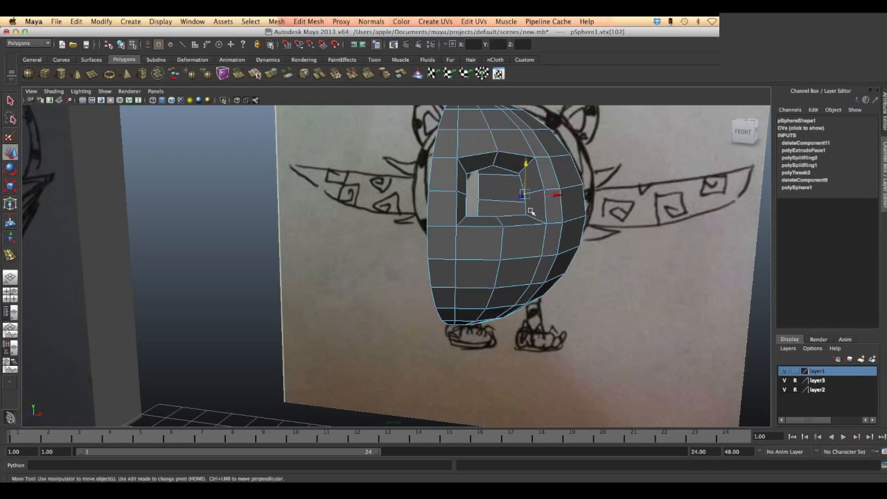
pyautogui.click(526, 216)
pyautogui.moveTo(558, 218); pyautogui.dragTo(550, 217)
pyautogui.click(464, 222)
pyautogui.moveTo(461, 220); pyautogui.dragTo(466, 219)
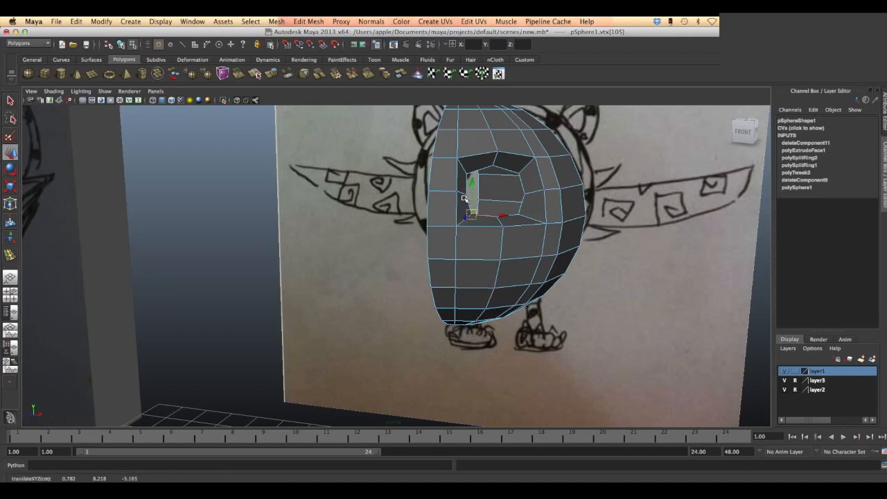
# - In the front view, move the eye opening's upper corner vertices on the side away from the centre line to follow the drawn eye
pyautogui.press('space')
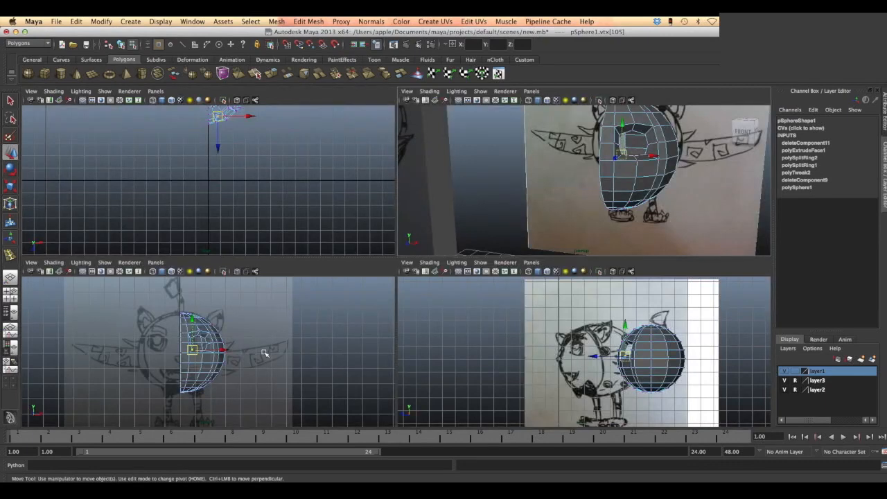
pyautogui.press('space')
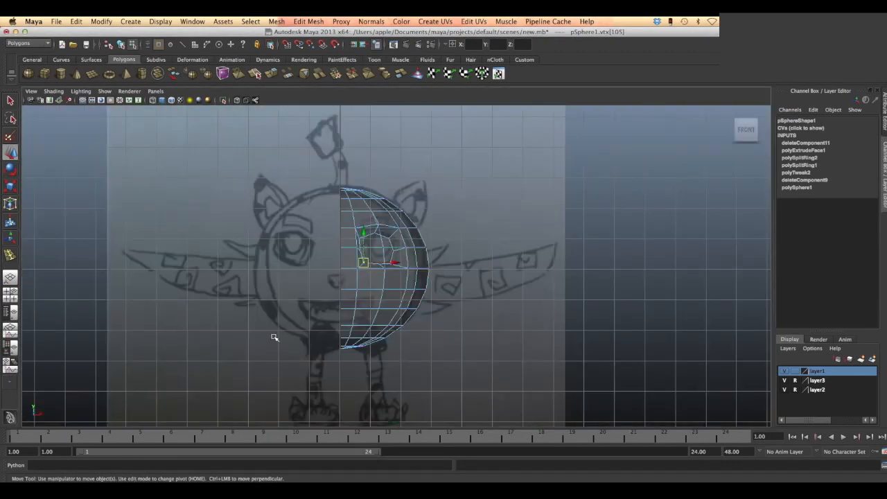
pyautogui.click(388, 238)
pyautogui.moveTo(414, 239); pyautogui.dragTo(420, 237, button='middle')
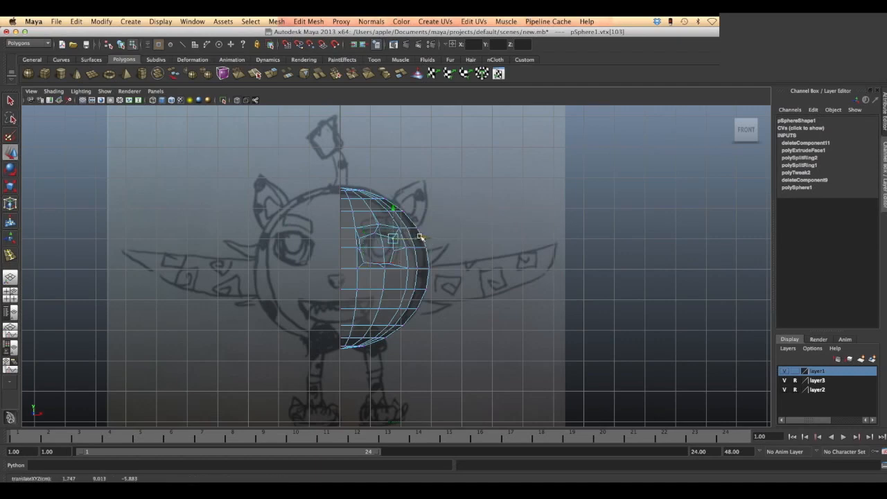
pyautogui.moveTo(394, 208); pyautogui.dragTo(396, 205)
pyautogui.moveTo(425, 236)
pyautogui.mouseDown()
pyautogui.moveTo(407, 232)
pyautogui.moveTo(429, 227)
pyautogui.mouseUp()
pyautogui.click(401, 229)
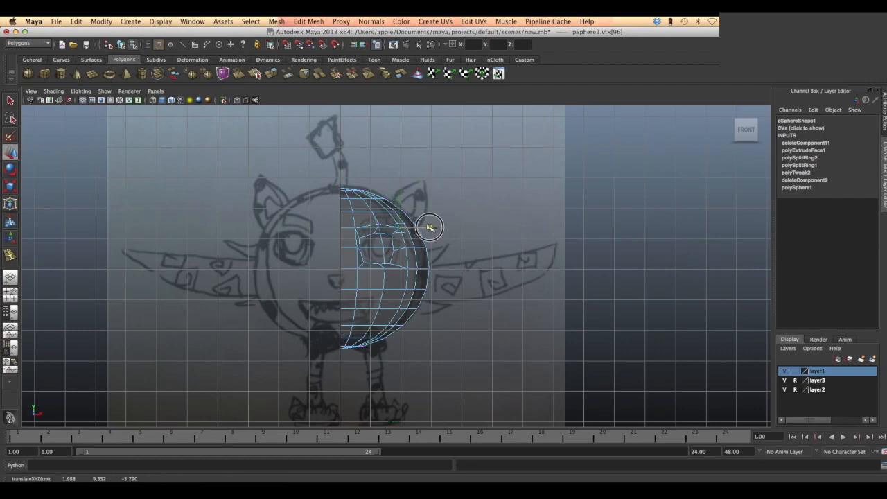
# - Move the eye opening's outer side and lower corner vertices away from the centre line and lower its bottom middle vertex
pyautogui.click(395, 252)
pyautogui.moveTo(425, 251); pyautogui.dragTo(428, 252)
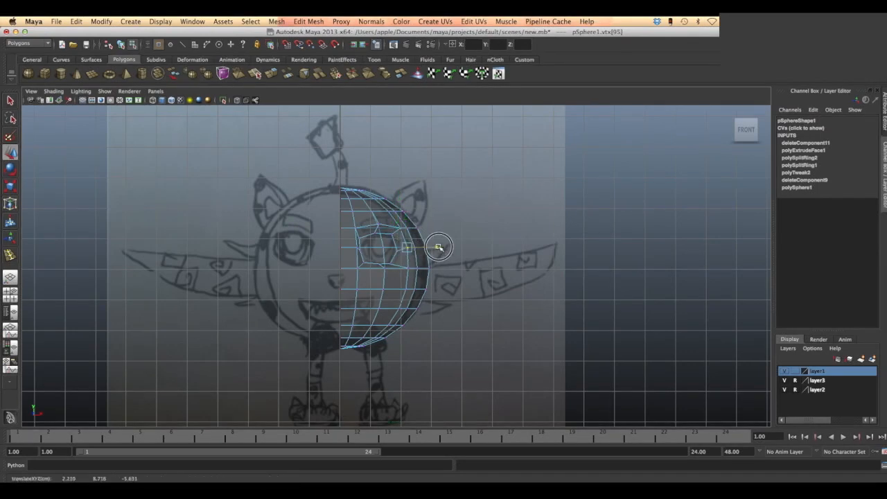
pyautogui.click(390, 263)
pyautogui.moveTo(419, 266); pyautogui.dragTo(423, 266)
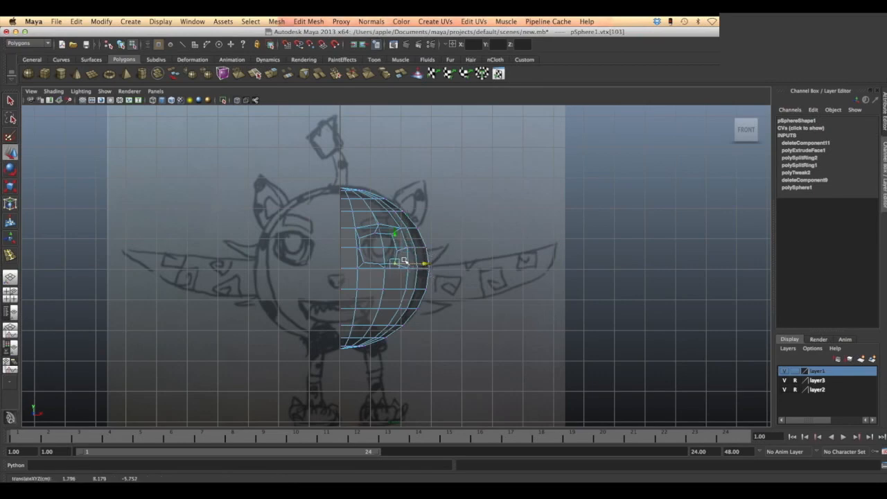
pyautogui.click(380, 266)
pyautogui.moveTo(381, 235); pyautogui.dragTo(382, 240)
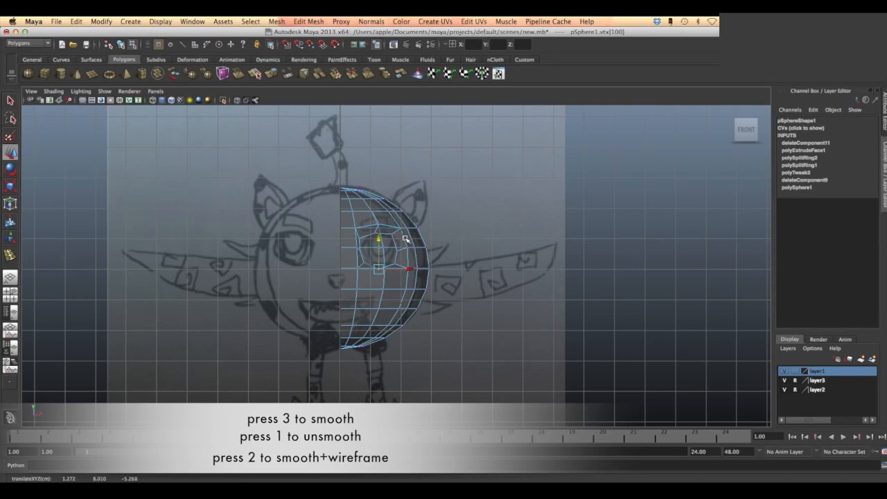
# - Preview the half sphere at smoothness levels 3 and 2, and return it to the unsmoothed display
pyautogui.press('3')
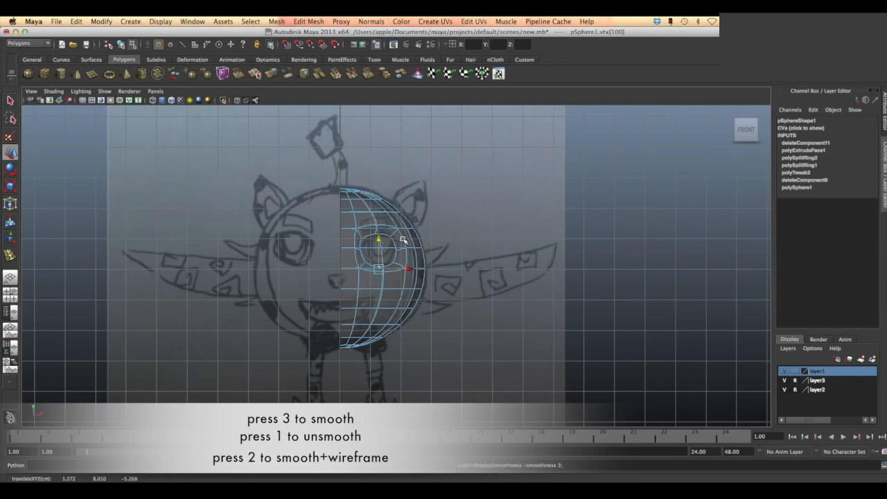
pyautogui.press('2')
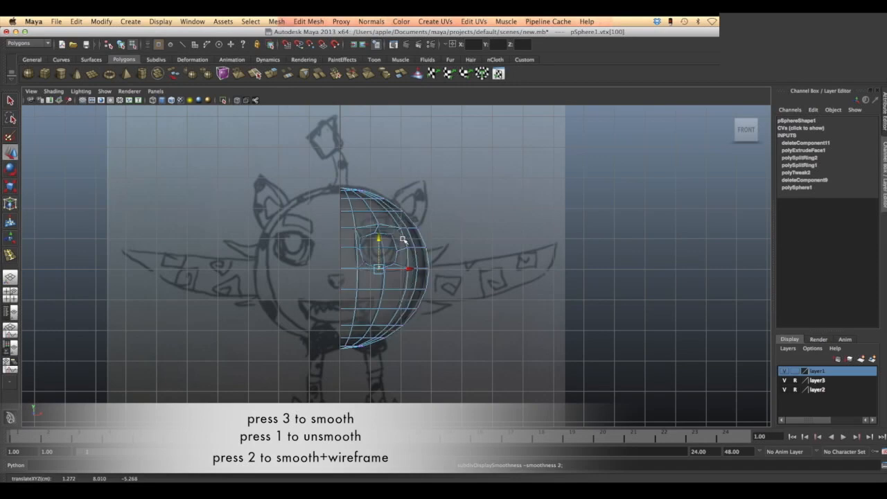
pyautogui.press('1')
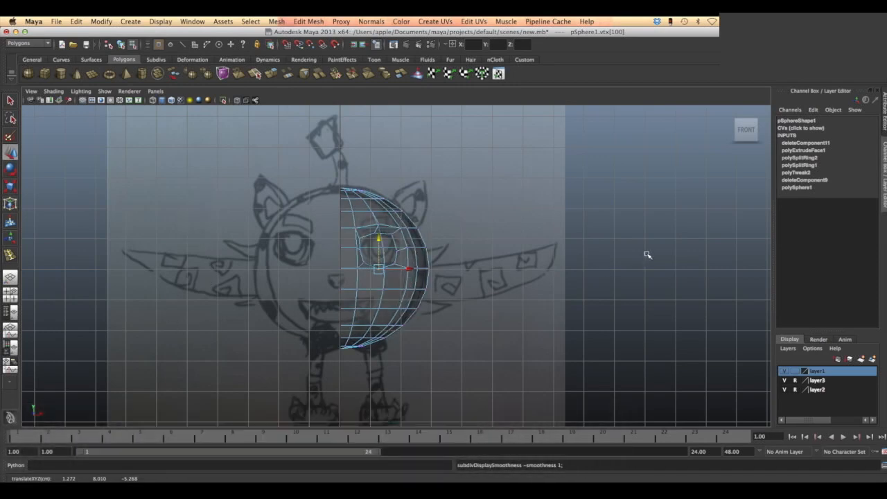
# - In the side view, make layer3 selectable, move the side drawing plane horizontally until its body lies over the half sphere, and set layer3 back to reference
pyautogui.moveTo(390, 294); pyautogui.dragTo(391, 316, button='right')
pyautogui.press('space')
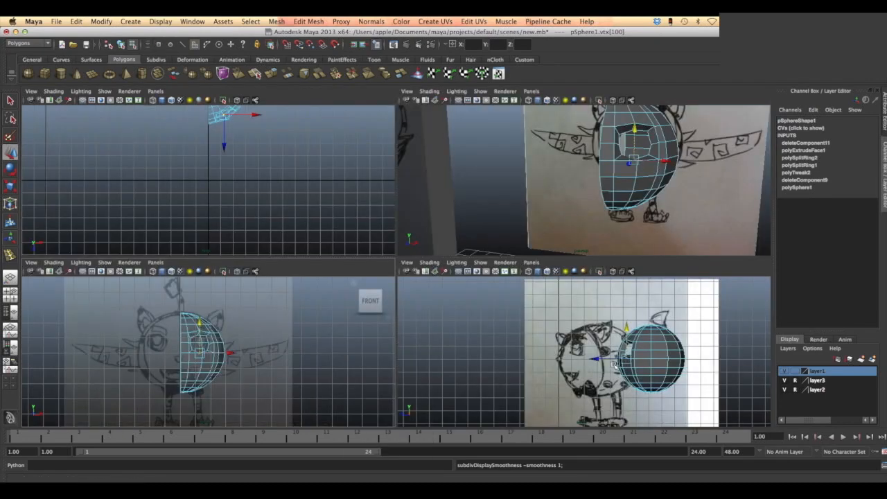
pyautogui.press('space')
pyautogui.rightClick(535, 290)
pyautogui.click(390, 292)
pyautogui.click(794, 380)
pyautogui.click(440, 340)
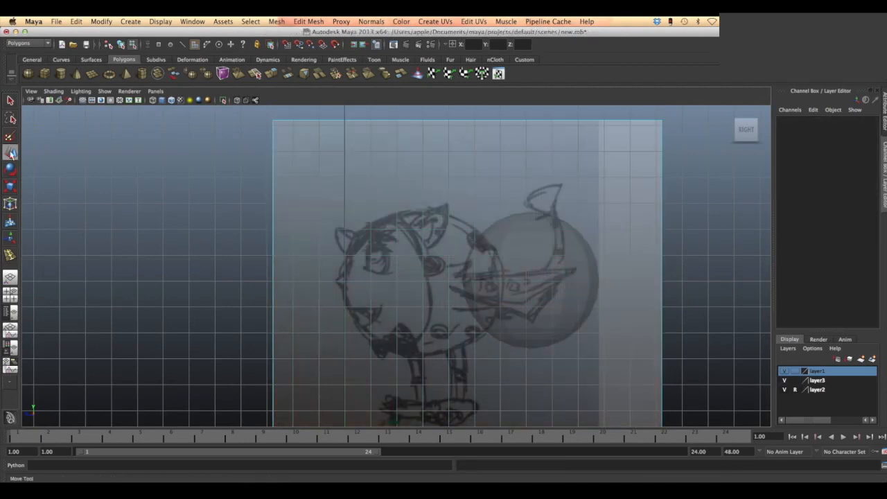
pyautogui.click(358, 289)
pyautogui.moveTo(436, 317); pyautogui.dragTo(553, 315)
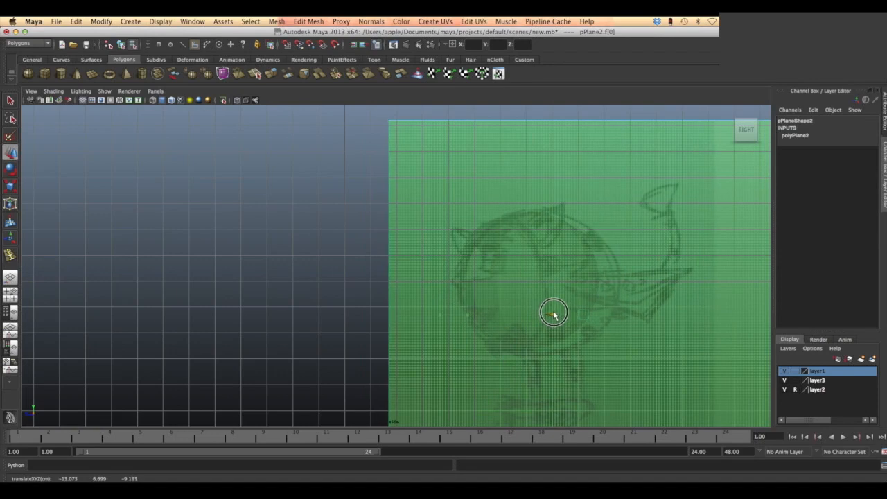
pyautogui.click(795, 383)
pyautogui.click(795, 383)
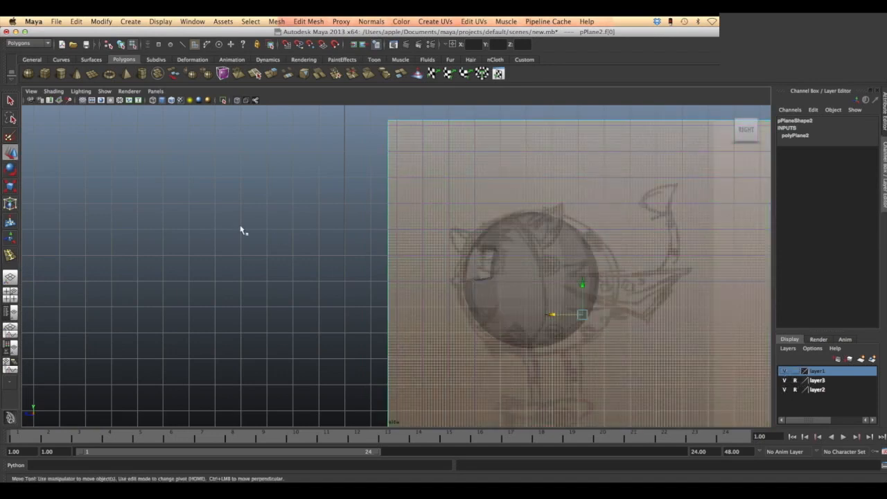
# - Fit the half sphere to the side drawing by scaling it to about 0.342 in Y and 0.358 in Z and moving it to about -7.459 in Z
pyautogui.click(242, 229)
pyautogui.click(521, 271)
pyautogui.scroll(1, 597, 245)
pyautogui.scroll(1, 597, 245)
pyautogui.press('r')
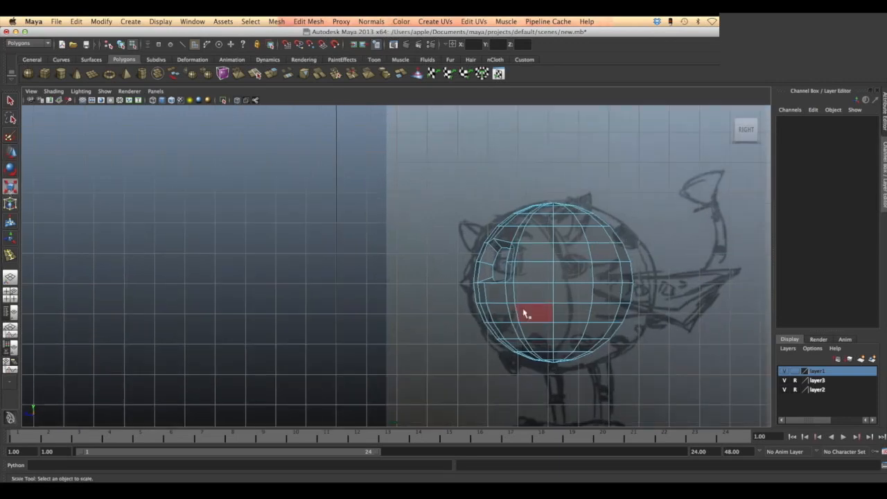
pyautogui.click(530, 308)
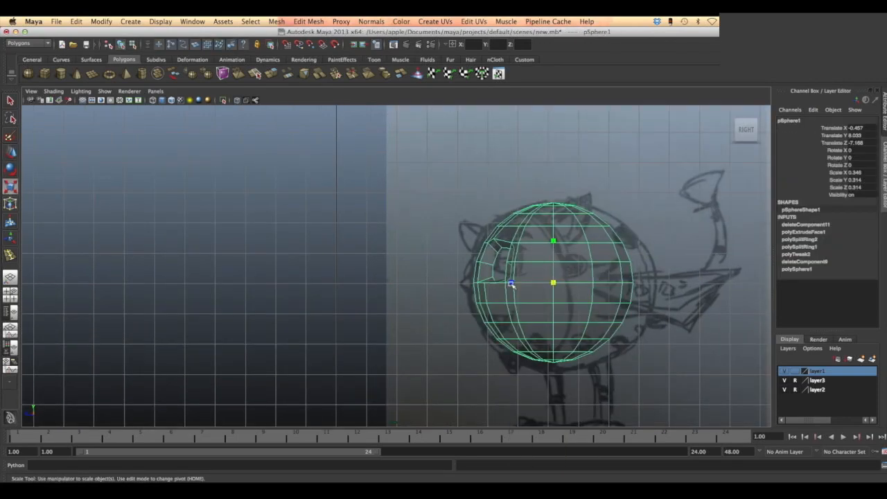
pyautogui.moveTo(553, 240); pyautogui.dragTo(554, 236)
pyautogui.moveTo(511, 284); pyautogui.dragTo(533, 286)
pyautogui.press('w')
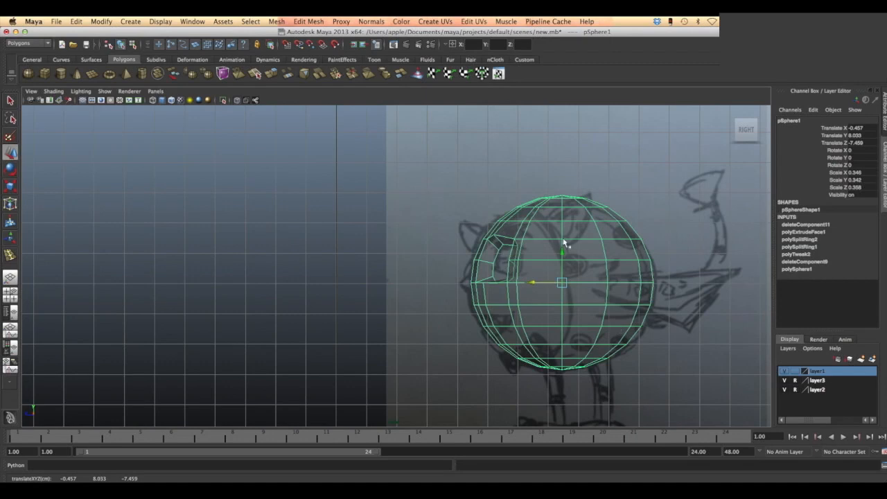
# - Select the half body's upper outer faces in the top view and extrude them at thickness 1.2, with an offset tapering them into the drawn ear
pyautogui.press('space')
pyautogui.press('space')
pyautogui.press('a')
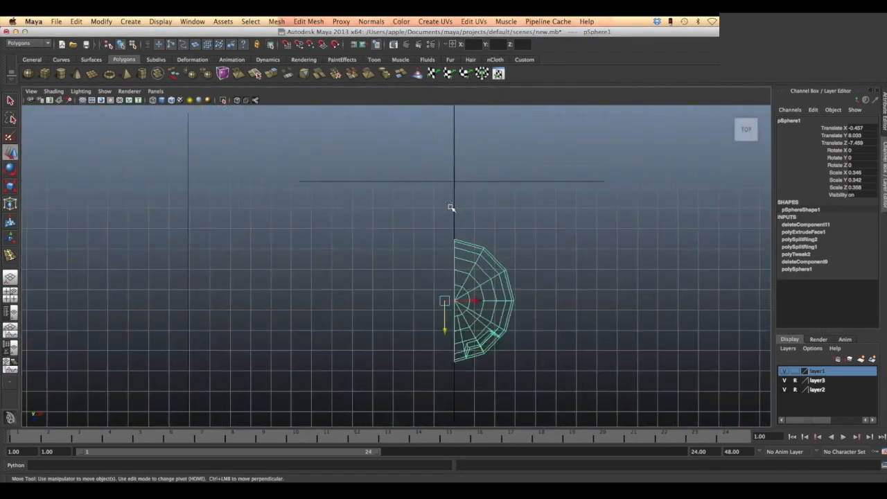
pyautogui.click(489, 292)
pyautogui.moveTo(488, 293); pyautogui.dragTo(486, 296, button='right')
pyautogui.click(486, 296)
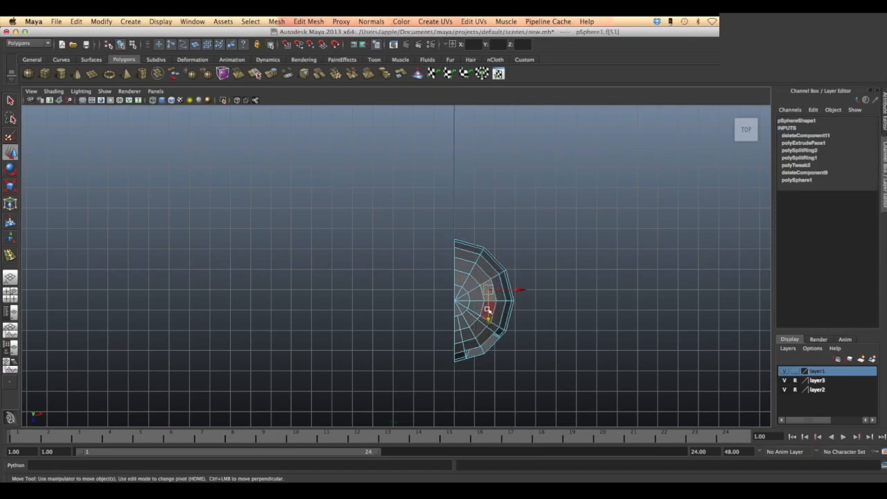
pyautogui.keyDown('shift'); pyautogui.click(492, 305); pyautogui.keyUp('shift')
pyautogui.keyDown('shift'); pyautogui.click(500, 306); pyautogui.keyUp('shift')
pyautogui.keyDown('shift'); pyautogui.click(500, 294); pyautogui.keyUp('shift')
pyautogui.press('space')
pyautogui.click(534, 302)
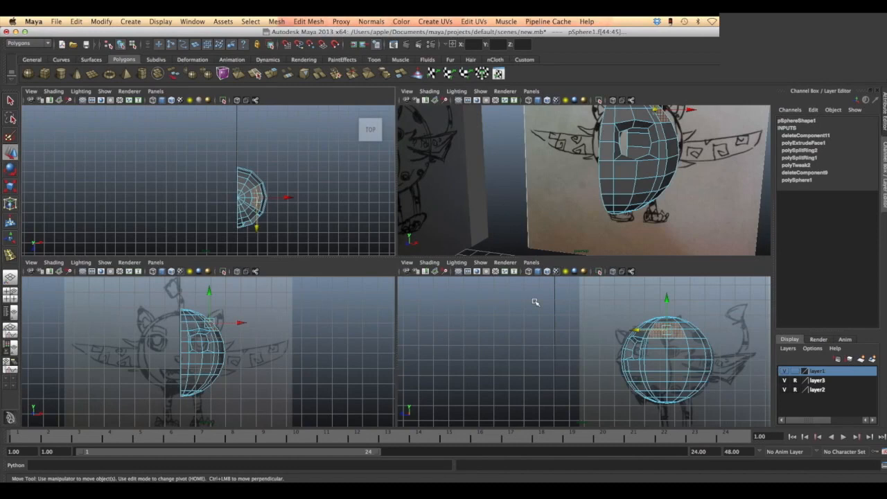
pyautogui.press('space')
pyautogui.click(308, 21)
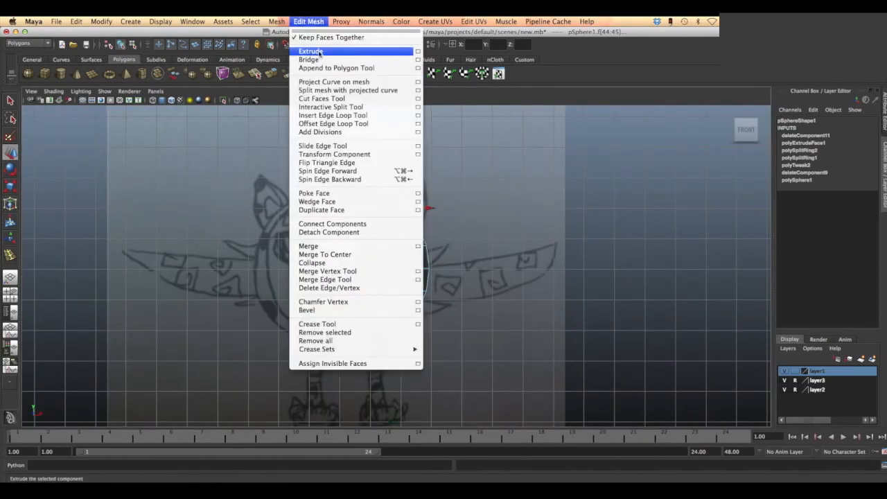
pyautogui.click(313, 52)
pyautogui.moveTo(481, 211); pyautogui.dragTo(486, 244)
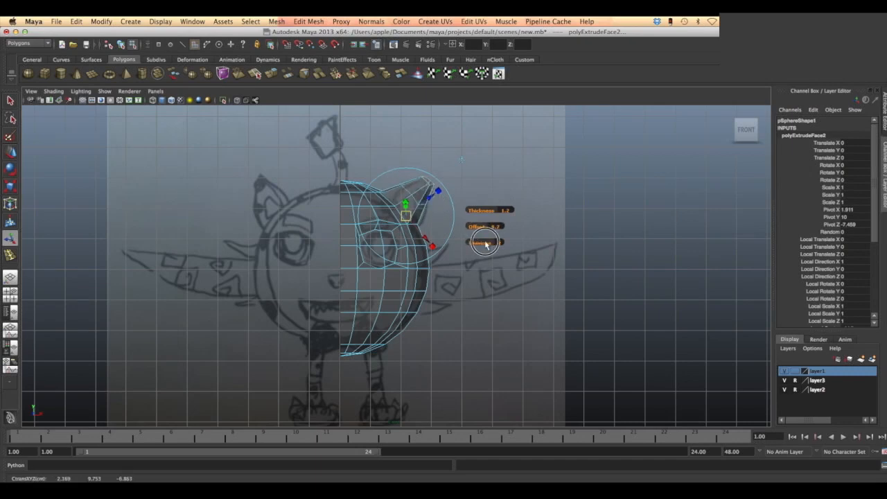
pyautogui.moveTo(485, 242); pyautogui.dragTo(482, 243)
pyautogui.click(505, 191)
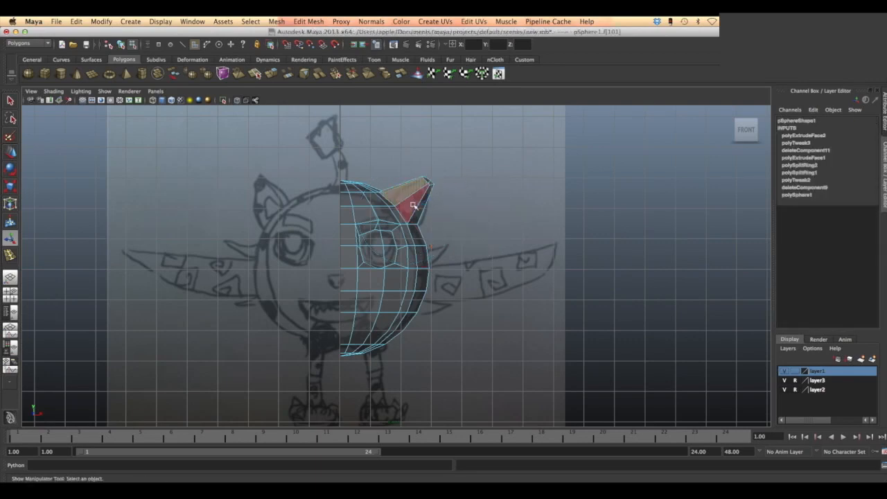
# - Extrude the ear's front faces with an offset of 0.1 to inset the inner ear
pyautogui.click(413, 205)
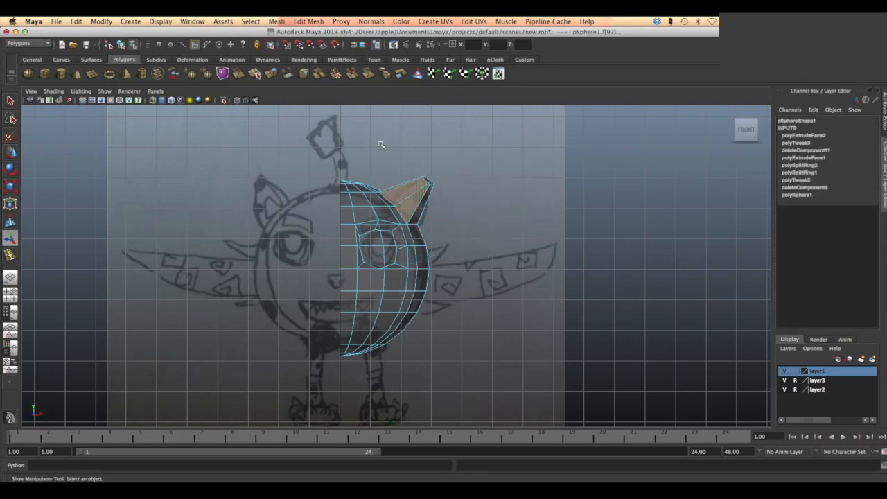
pyautogui.click(313, 22)
pyautogui.click(319, 48)
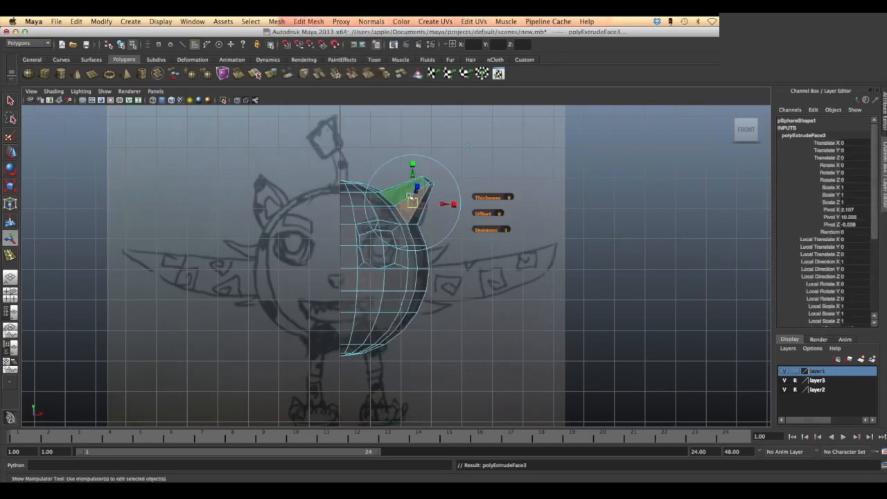
pyautogui.moveTo(485, 213); pyautogui.dragTo(489, 214)
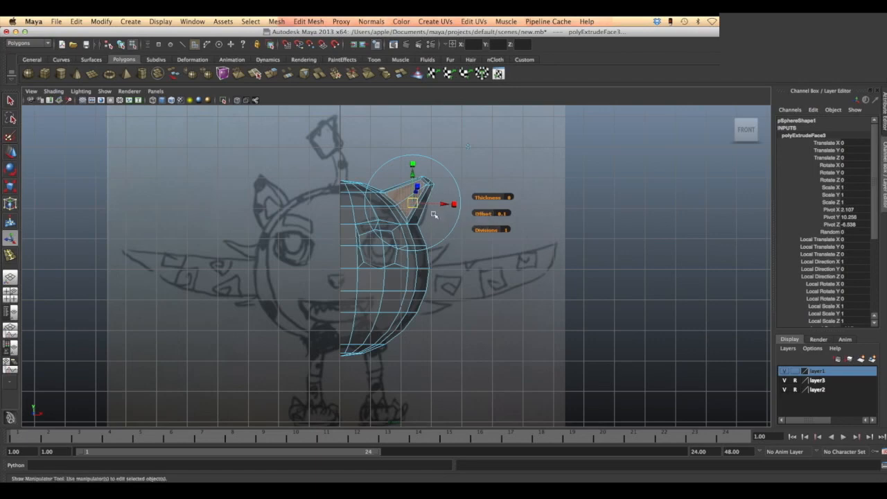
pyautogui.click(509, 182)
# - Extrude the inset ear faces and push them inward to about -0.192 in local Z, and save the scene
pyautogui.click(405, 196)
pyautogui.click(308, 21)
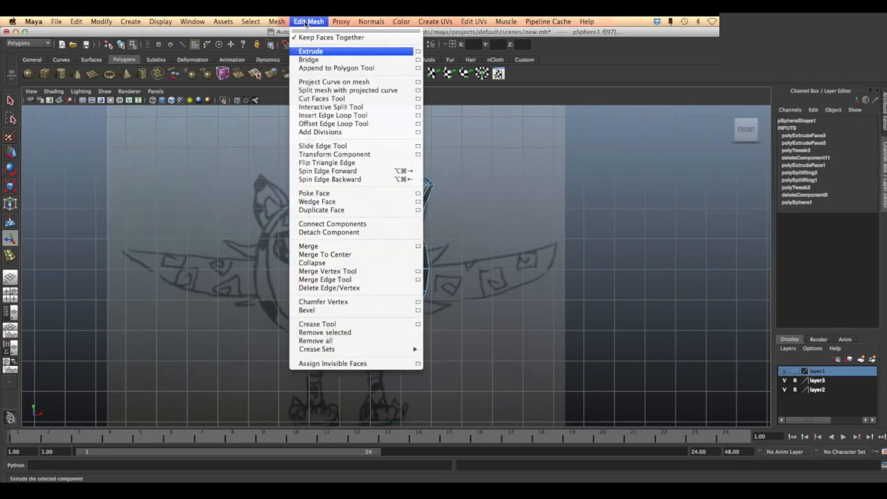
pyautogui.click(319, 50)
pyautogui.press('space')
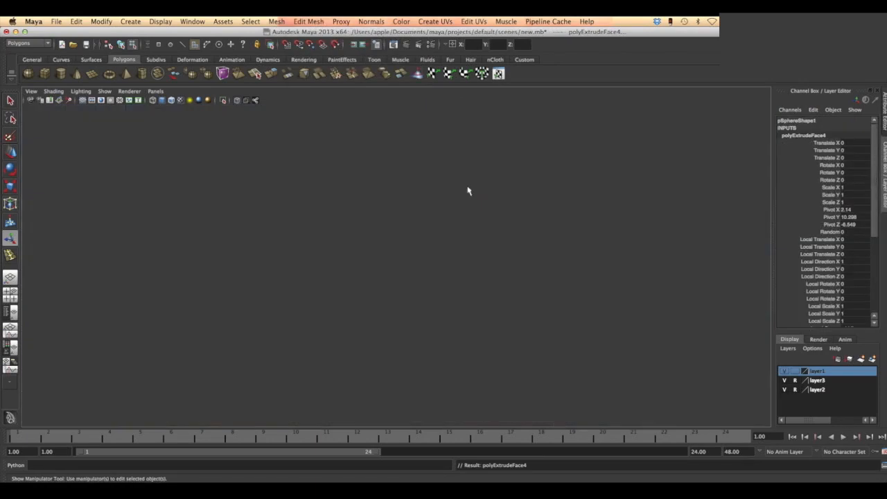
pyautogui.press('space')
pyautogui.scroll(-10, 627, 172)
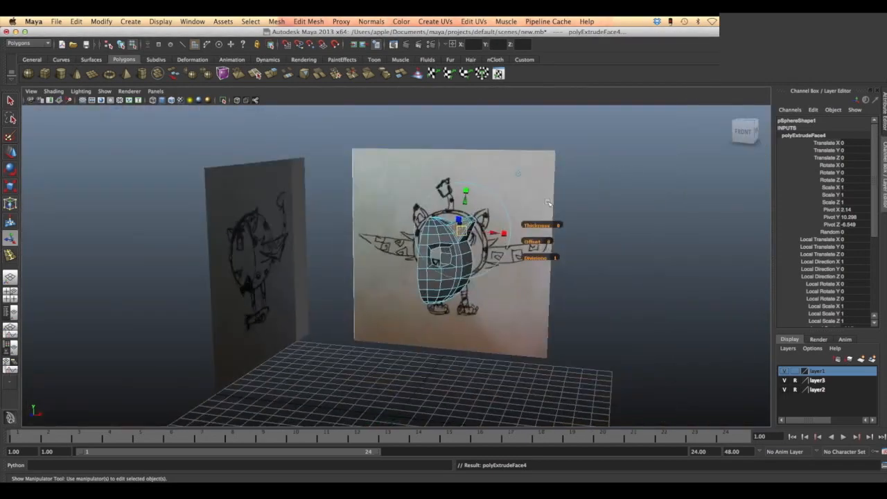
pyautogui.scroll(6, 575, 197)
pyautogui.keyDown('alt'); pyautogui.moveTo(576, 196); pyautogui.dragTo(442, 241, button='middle'); pyautogui.keyUp('alt')
pyautogui.moveTo(442, 241)
pyautogui.keyDown('alt'); pyautogui.mouseDown()
pyautogui.moveTo(394, 240)
pyautogui.moveTo(305, 266)
pyautogui.moveTo(270, 262)
pyautogui.mouseUp(); pyautogui.keyUp('alt')
pyautogui.keyDown('alt'); pyautogui.moveTo(376, 243); pyautogui.dragTo(362, 249); pyautogui.keyUp('alt')
pyautogui.moveTo(357, 284)
pyautogui.keyDown('alt'); pyautogui.mouseDown()
pyautogui.moveTo(441, 275)
pyautogui.moveTo(420, 265)
pyautogui.mouseUp(); pyautogui.keyUp('alt')
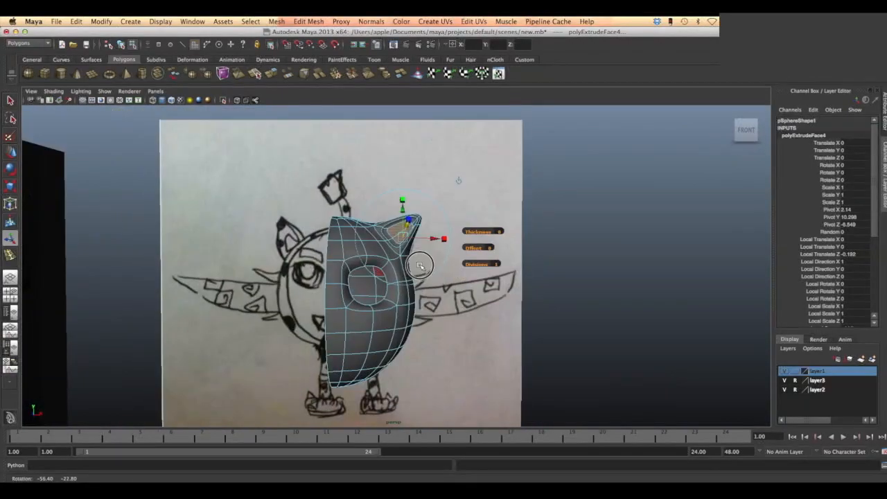
pyautogui.click(56, 21)
pyautogui.click(72, 61)
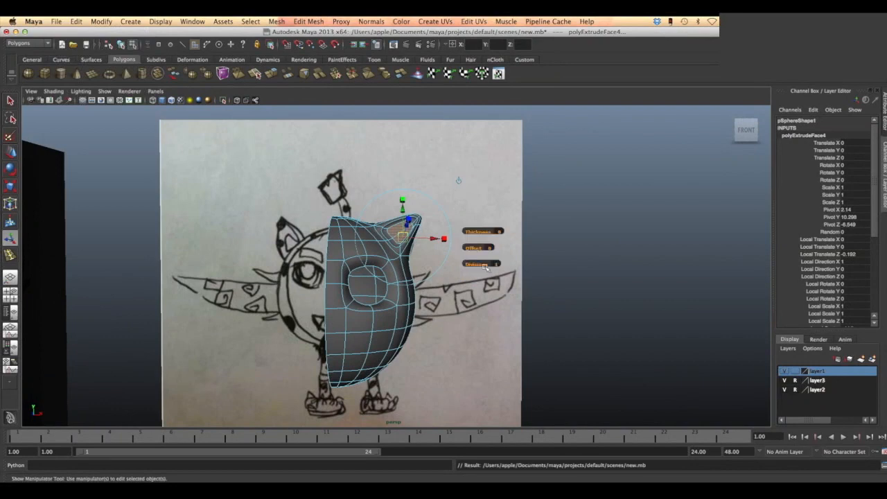
# - In the front view, locate the faces over the drawn mouth and activate the Interactive Split Tool on the half body
pyautogui.press('space')
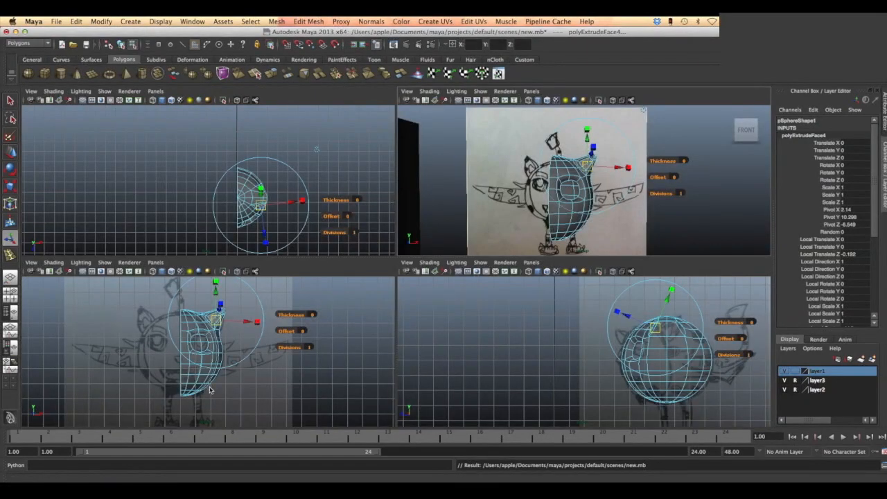
pyautogui.press('space')
pyautogui.click(350, 299)
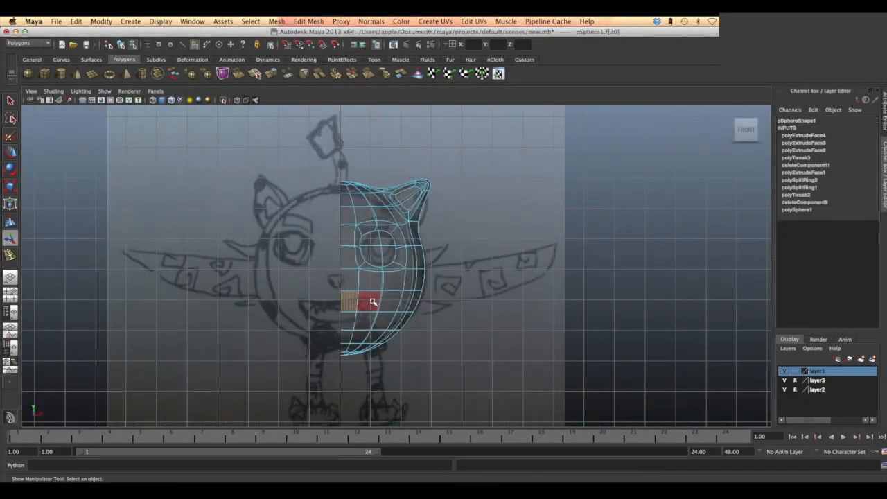
pyautogui.click(352, 318)
pyautogui.click(308, 21)
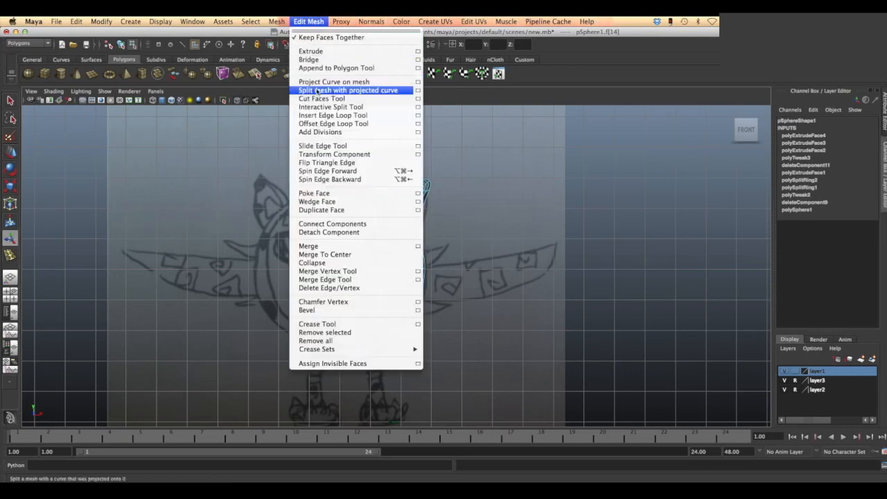
pyautogui.click(331, 106)
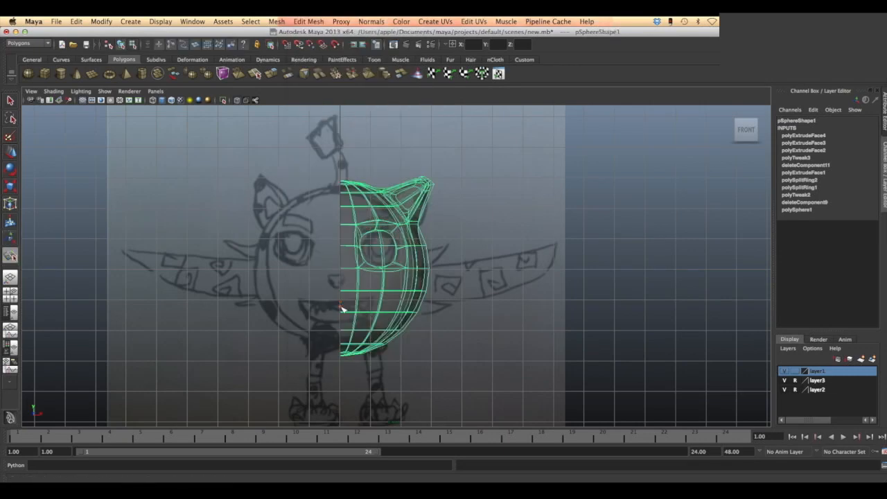
pyautogui.click(340, 307)
pyautogui.click(380, 315)
pyautogui.press('Return')
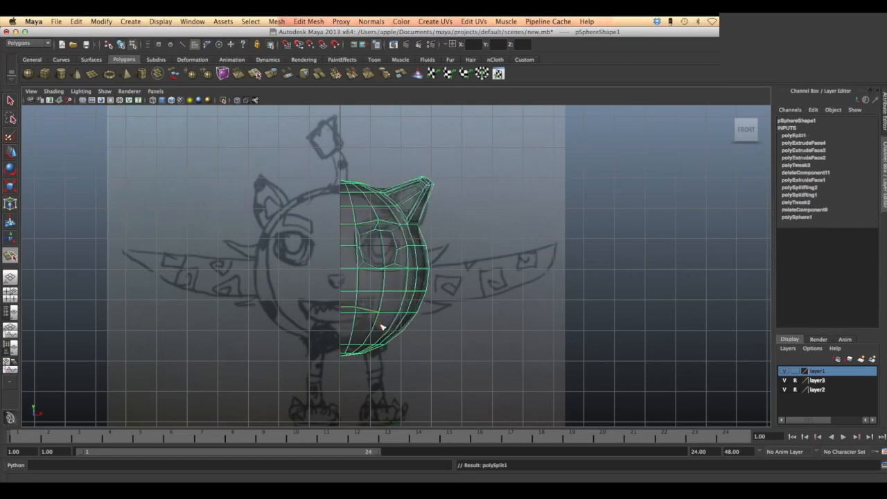
pyautogui.hotkey('ctrl', 'z')
# - Cut a horizontal edge from the centre line across the two mouth faces, and adjust the vertices beneath it to curve the mouth's lower edge
pyautogui.click(341, 303)
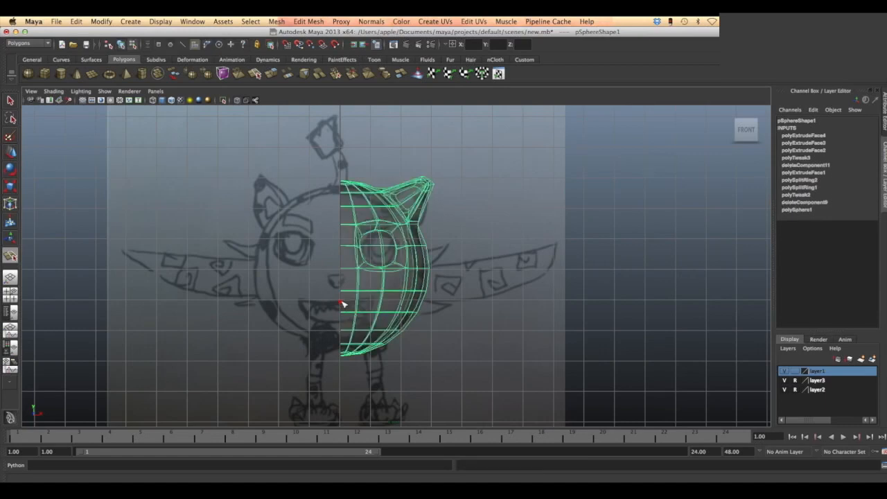
pyautogui.click(382, 302)
pyautogui.press('Return')
pyautogui.rightClick(415, 239)
pyautogui.click(10, 152)
pyautogui.moveTo(363, 299); pyautogui.dragTo(356, 312, button='right')
# - Delete the faces inside the mouth outline to open the mouth, and check the opening in the perspective view
pyautogui.click(350, 307)
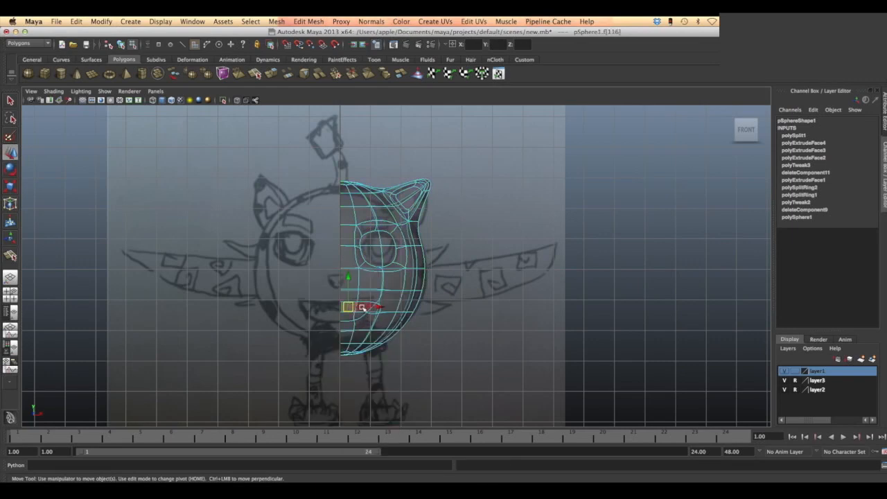
pyautogui.keyDown('shift'); pyautogui.click(360, 315); pyautogui.keyUp('shift')
pyautogui.keyDown('shift'); pyautogui.click(363, 310); pyautogui.keyUp('shift')
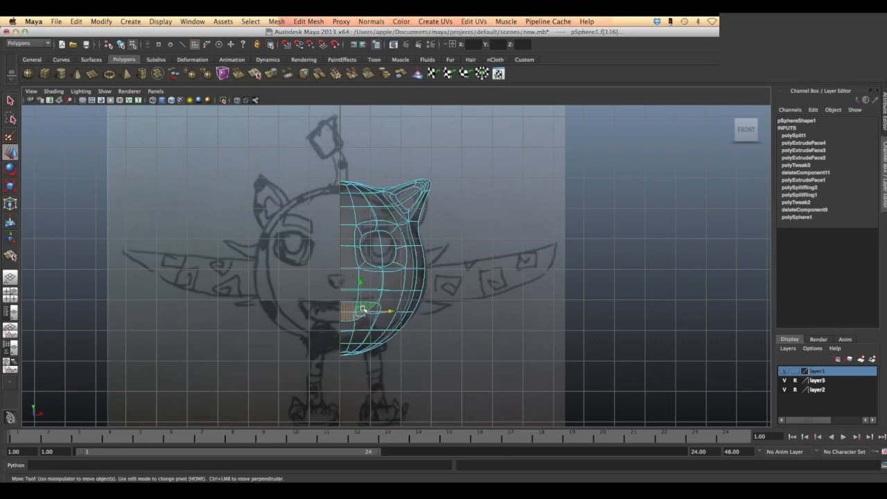
pyautogui.click(272, 340)
pyautogui.press('space')
pyautogui.press('space')
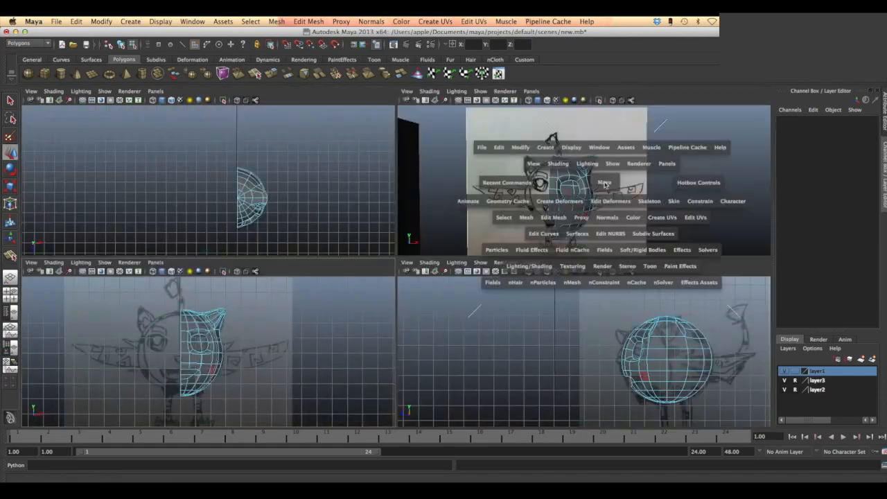
pyautogui.moveTo(393, 342)
pyautogui.keyDown('alt'); pyautogui.mouseDown()
pyautogui.moveTo(347, 345)
pyautogui.moveTo(410, 335)
pyautogui.moveTo(380, 355)
pyautogui.mouseUp(); pyautogui.keyUp('alt')
# - In the front view, cut a horizontal edge with the Interactive Split Tool across the faces just above the mouth opening
pyautogui.press('space')
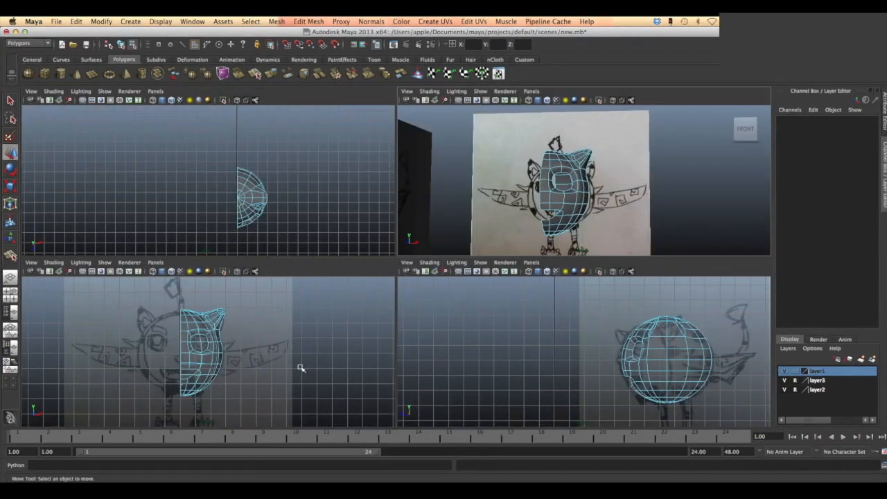
pyautogui.press('space')
pyautogui.click(366, 294)
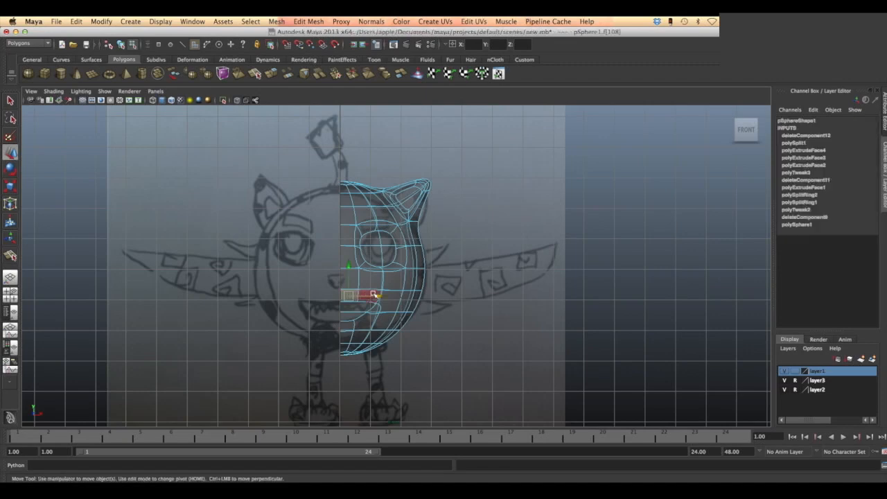
pyautogui.keyDown('shift'); pyautogui.click(373, 293); pyautogui.keyUp('shift')
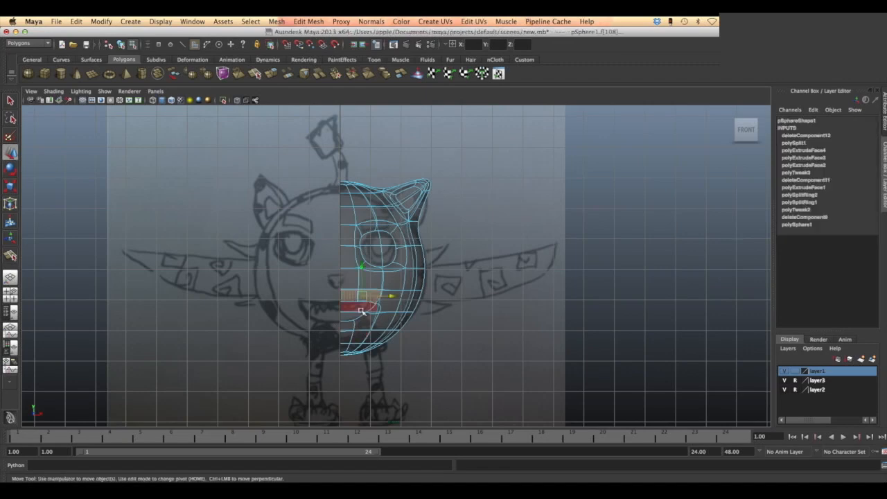
pyautogui.click(309, 21)
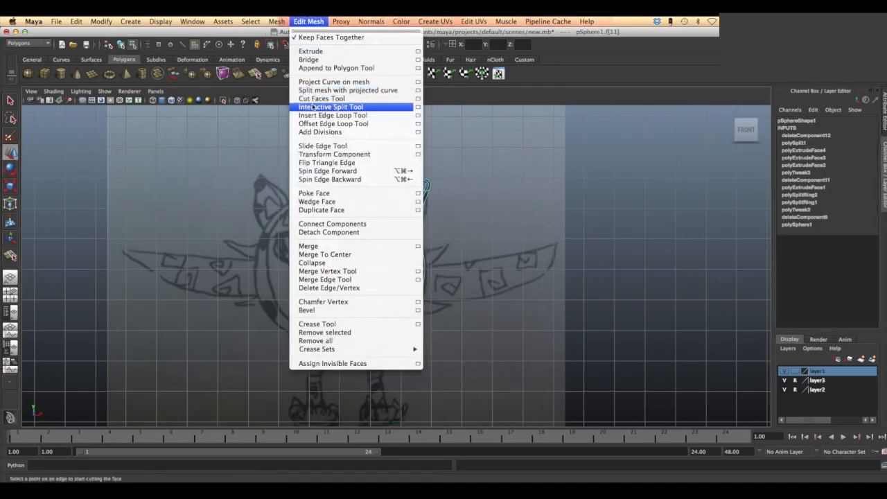
pyautogui.click(313, 107)
pyautogui.click(384, 299)
pyautogui.press('Return')
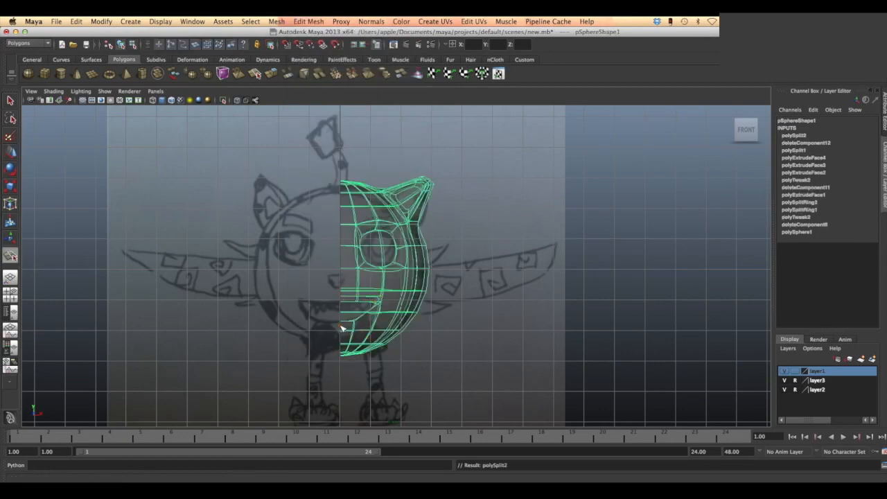
# - Cut an edge below the mouth's lower lip from the centre line around to the mouth corner
pyautogui.click(341, 326)
pyautogui.click(356, 323)
pyautogui.click(377, 316)
pyautogui.click(381, 302)
pyautogui.press('Return')
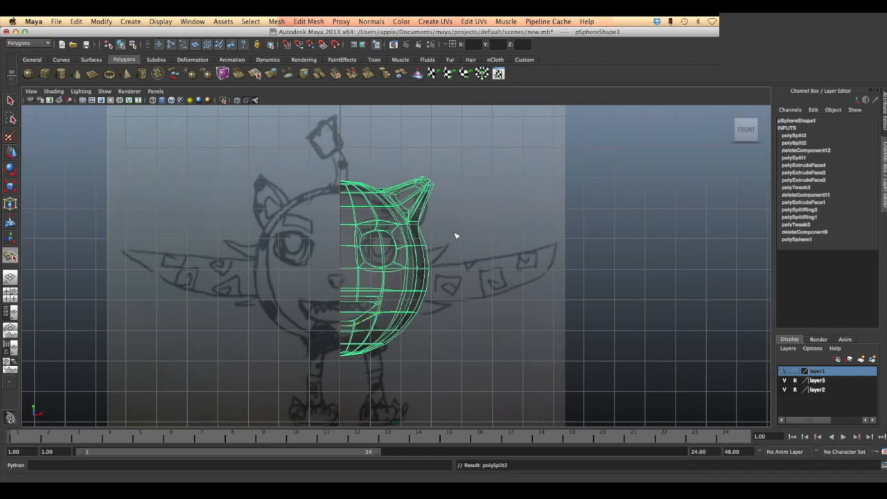
# - Examine the new edges around the mouth in the perspective view with the mesh unsmoothed, and return to the front view
pyautogui.press('space')
pyautogui.press('space')
pyautogui.press('1')
pyautogui.keyDown('alt'); pyautogui.moveTo(600, 197); pyautogui.dragTo(558, 224); pyautogui.keyUp('alt')
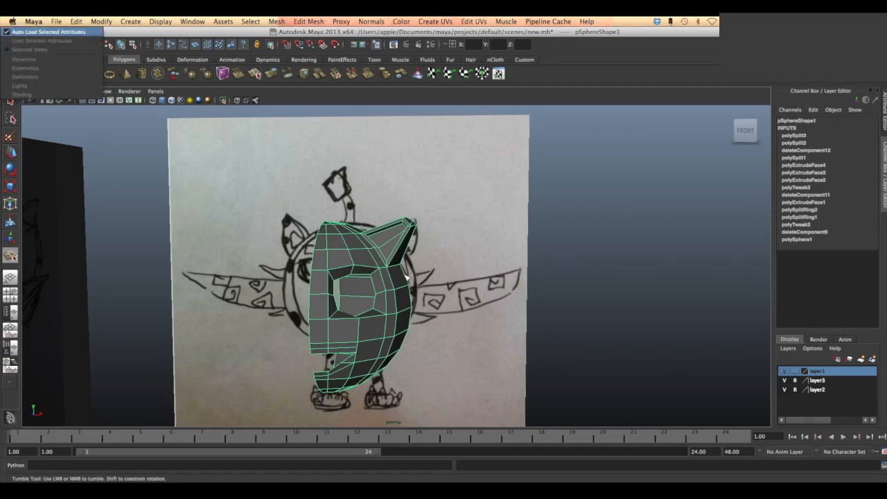
pyautogui.press('space')
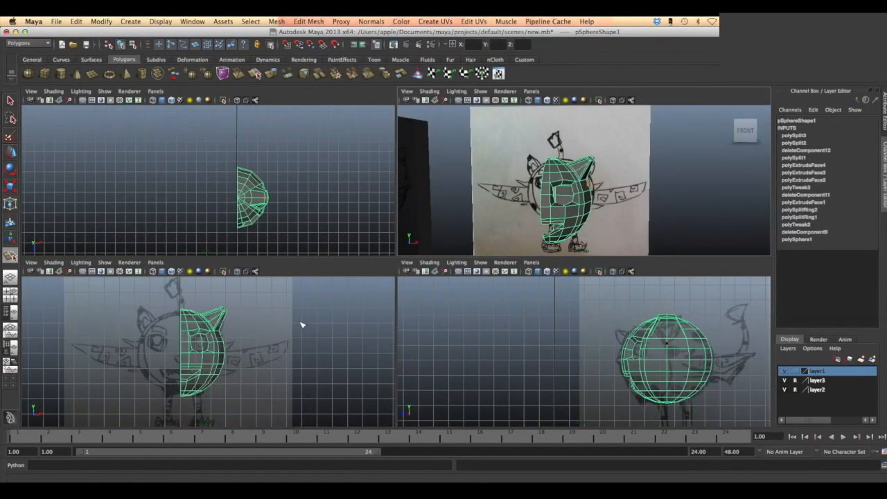
pyautogui.press('space')
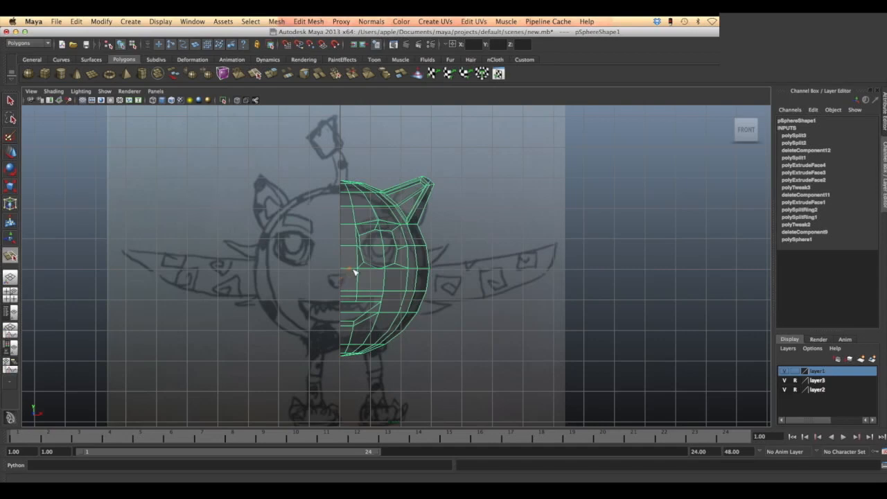
pyautogui.click(348, 270)
pyautogui.click(342, 285)
pyautogui.press('Return')
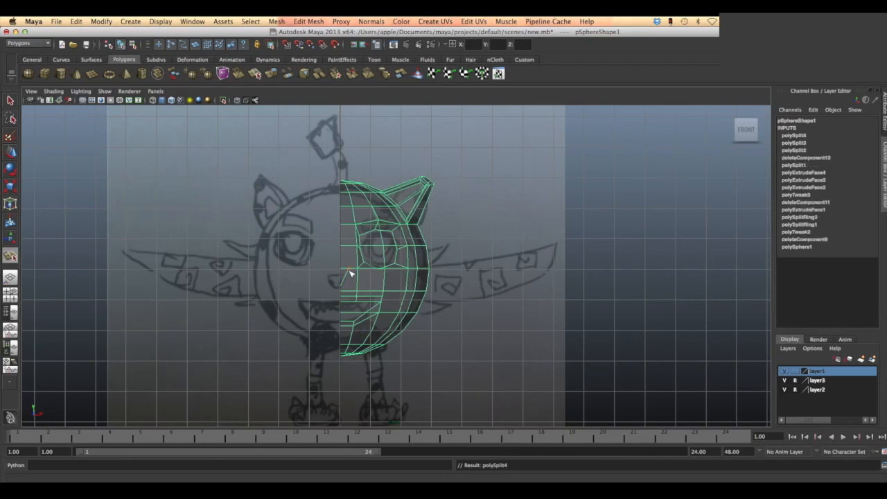
pyautogui.press('super+z')
# - Cut a diagonal edge along the drawn nose to the centre line and extrude the nose face with a thickness of 0.3
pyautogui.click(358, 269)
pyautogui.click(342, 290)
pyautogui.press('Return')
pyautogui.click(308, 21)
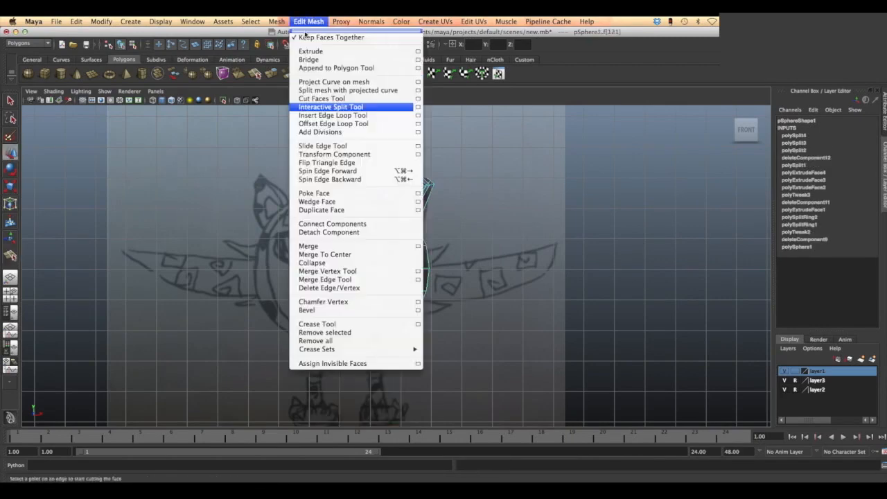
pyautogui.click(310, 51)
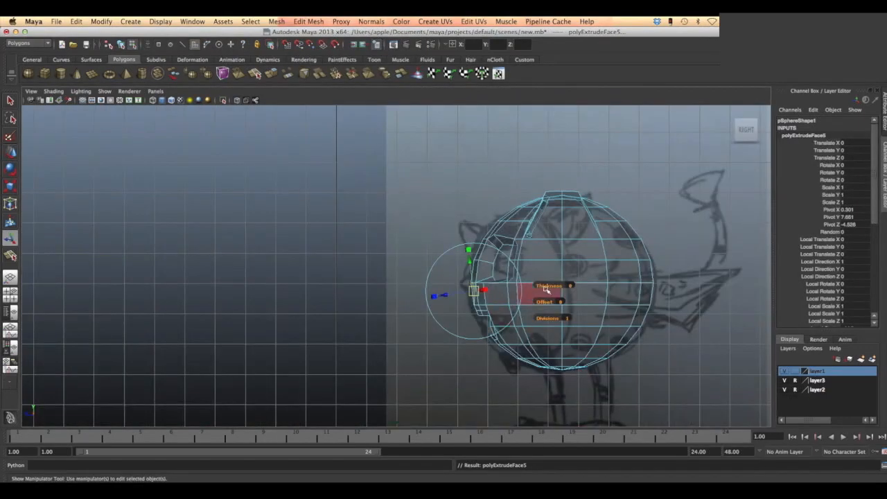
pyautogui.moveTo(546, 289); pyautogui.dragTo(551, 286)
pyautogui.press('space')
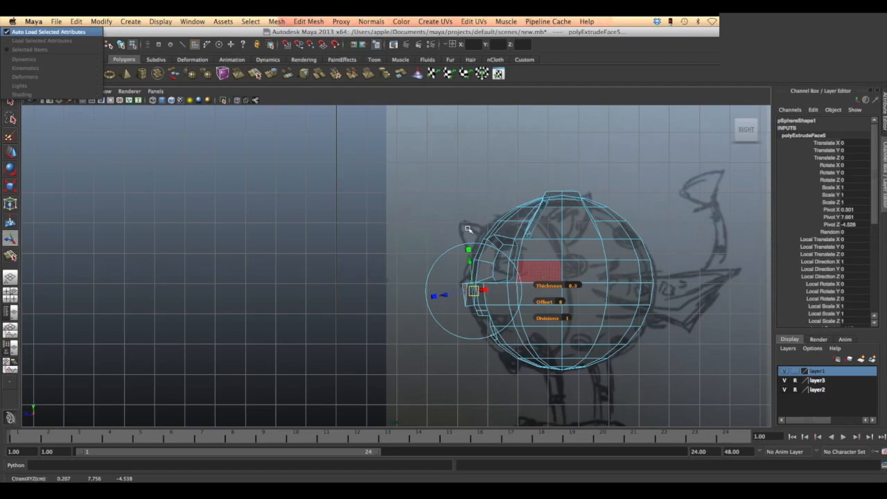
pyautogui.press('space')
pyautogui.keyDown('alt'); pyautogui.moveTo(570, 272); pyautogui.dragTo(495, 310); pyautogui.keyUp('alt')
pyautogui.press('space')
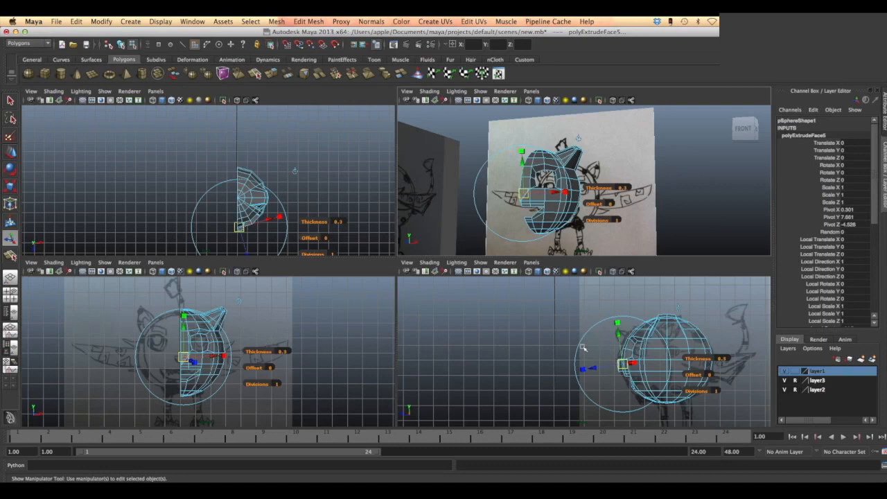
pyautogui.press('space')
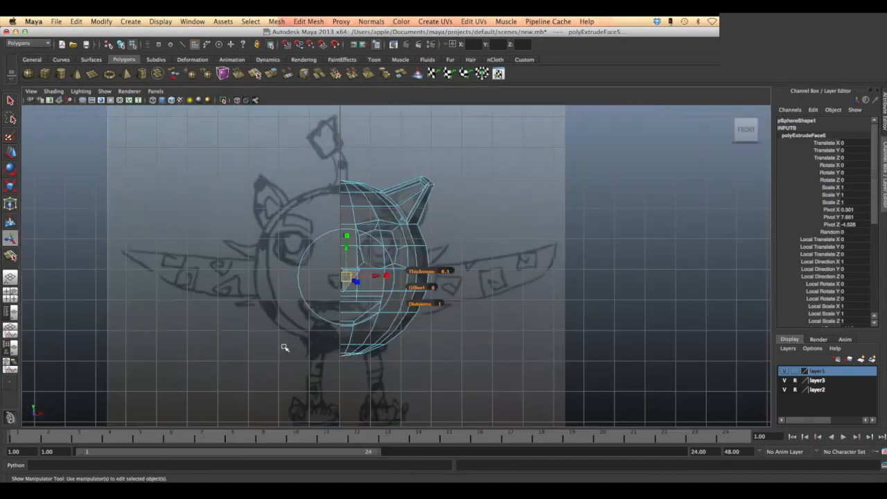
# - Delete the nose extrusion's face along the symmetry line and move its inner edge onto the centre line
pyautogui.click(514, 266)
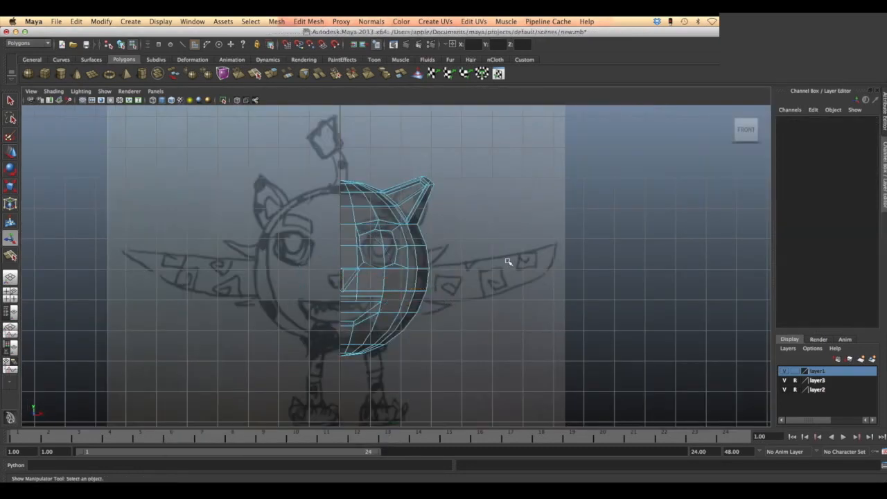
pyautogui.click(341, 275)
pyautogui.click(367, 308)
pyautogui.moveTo(348, 280); pyautogui.dragTo(340, 279, button='right')
pyautogui.click(345, 280)
pyautogui.click(10, 153)
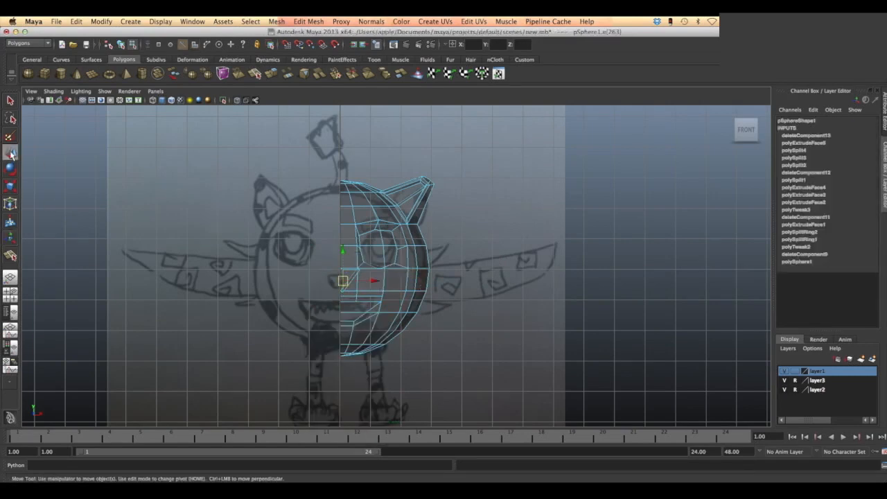
pyautogui.click(567, 257)
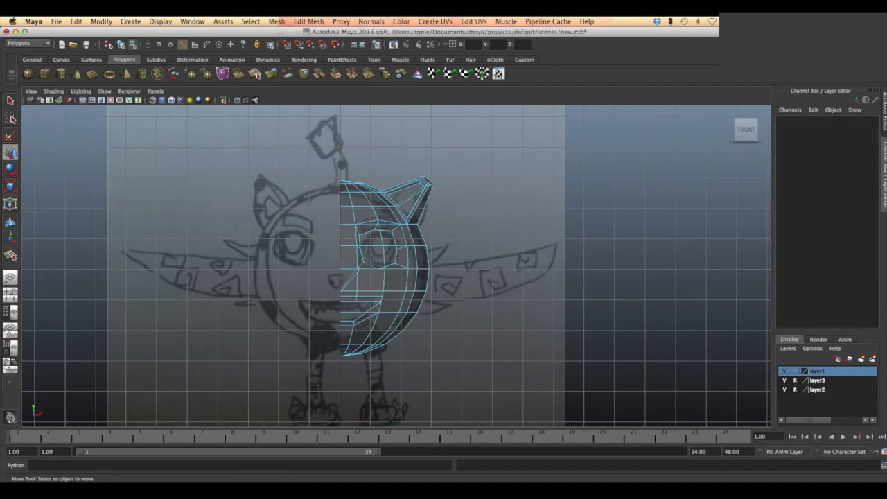
# - Check the nose in the perspective view with smooth preview on, and save the scene
pyautogui.press('space')
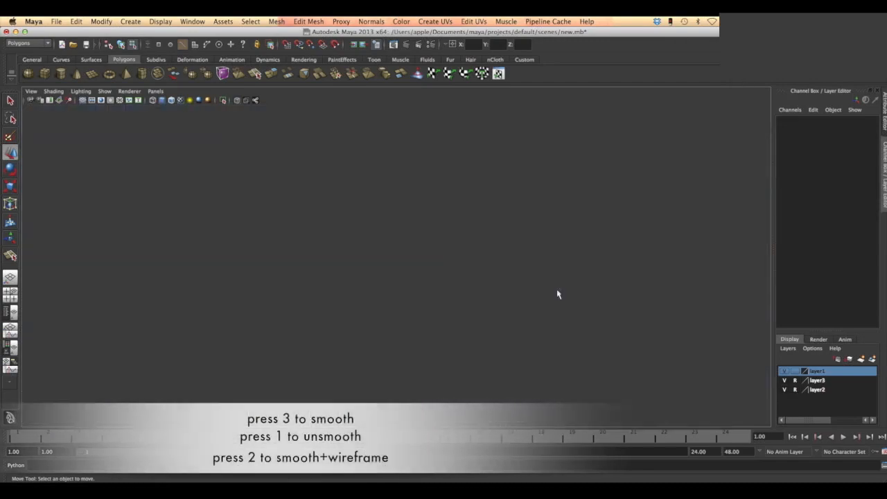
pyautogui.press('space')
pyautogui.moveTo(567, 223)
pyautogui.keyDown('alt'); pyautogui.mouseDown()
pyautogui.moveTo(585, 234)
pyautogui.moveTo(556, 234)
pyautogui.moveTo(548, 223)
pyautogui.moveTo(589, 228)
pyautogui.moveTo(577, 231)
pyautogui.mouseUp(); pyautogui.keyUp('alt')
pyautogui.press('3')
pyautogui.press('space')
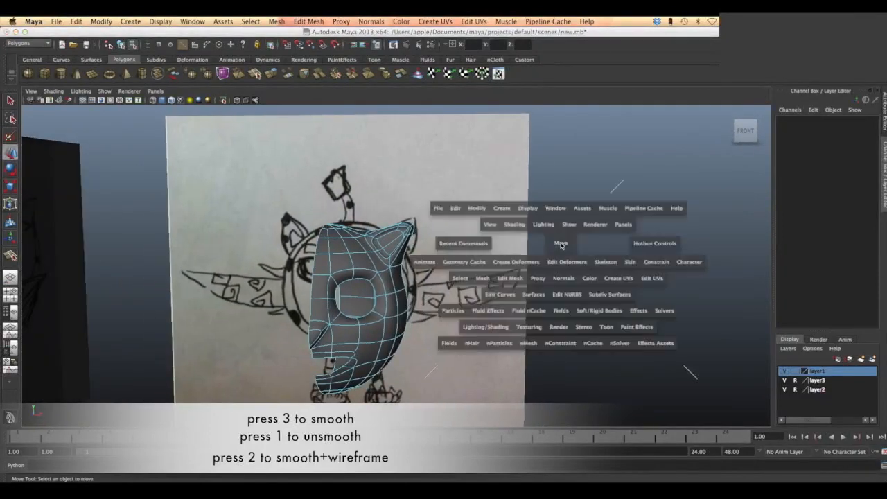
pyautogui.click(56, 21)
pyautogui.press('super+s')
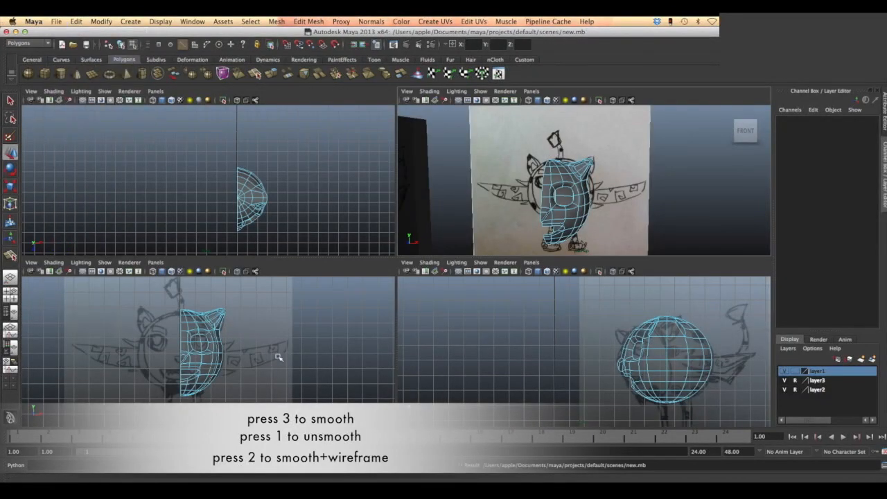
# - In the side view, cut two short vertical edges with the Interactive Split Tool across the upper side faces, either side of the middle line
pyautogui.press('space')
pyautogui.moveTo(560, 258); pyautogui.dragTo(533, 311, button='right')
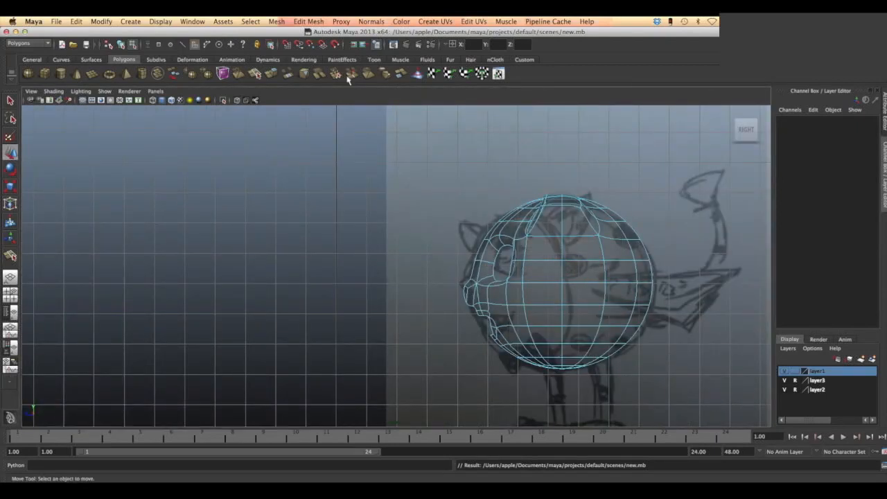
pyautogui.click(308, 21)
pyautogui.click(333, 106)
pyautogui.click(549, 239)
pyautogui.click(548, 259)
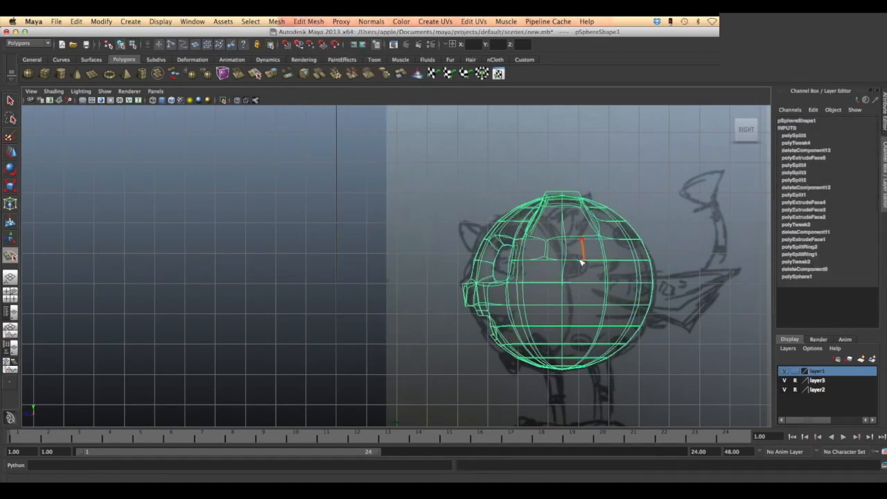
pyautogui.click(583, 262)
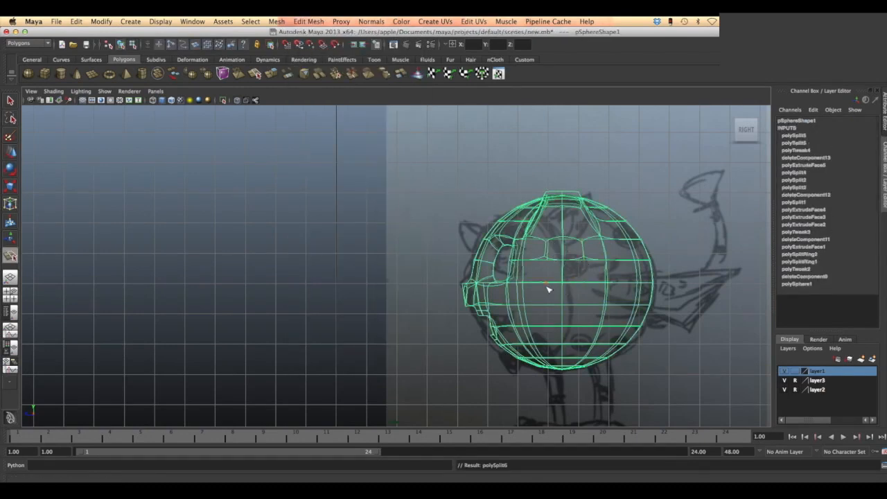
# - Cut two matching short vertical edges across the lower side faces, either side of the body's middle line
pyautogui.rightClick(548, 344)
pyautogui.click(580, 344)
pyautogui.click(582, 330)
pyautogui.rightClick(584, 331)
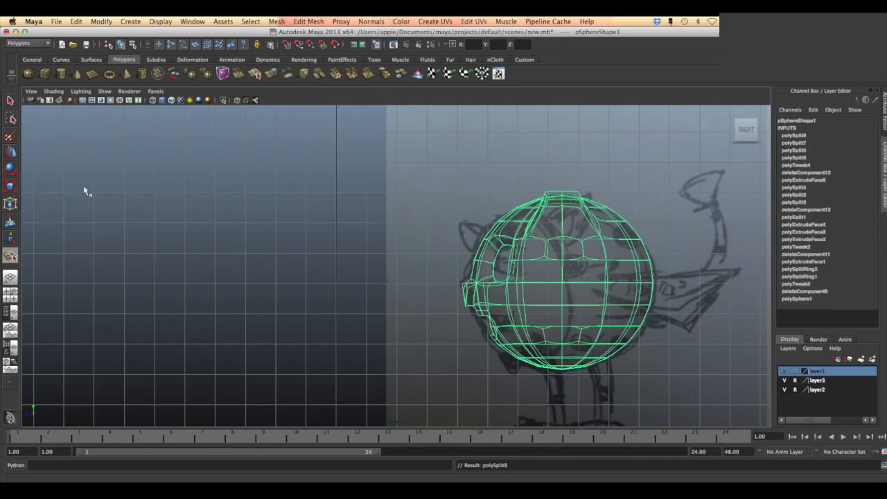
# - Extrude the two faces between the upper side cuts outward to 1.95 in local Z, with an offset of 0.3
pyautogui.press('w')
pyautogui.moveTo(537, 266); pyautogui.dragTo(545, 295, button='right')
pyautogui.click(554, 248)
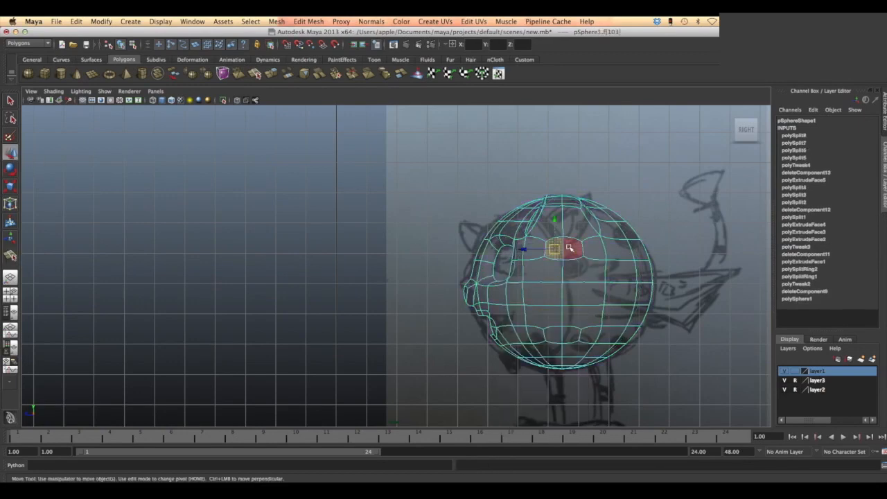
pyautogui.click(308, 21)
pyautogui.click(312, 50)
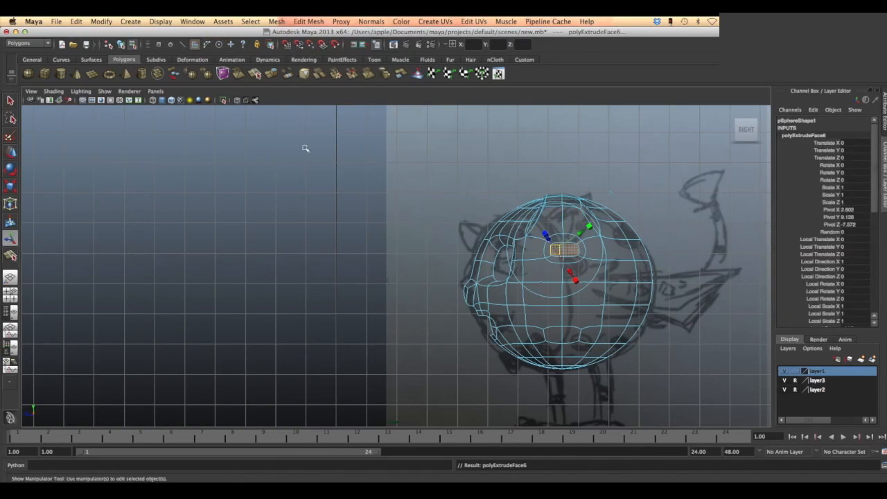
pyautogui.press('space')
pyautogui.press('space')
pyautogui.moveTo(461, 223); pyautogui.dragTo(499, 198)
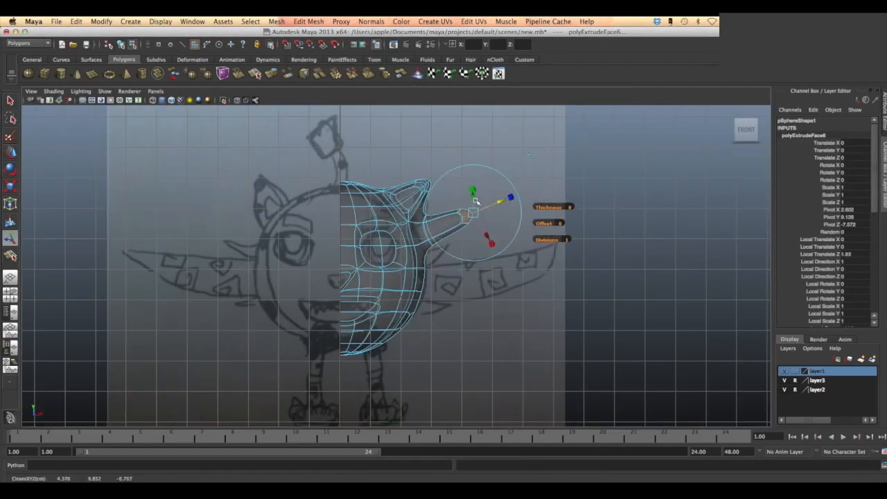
pyautogui.moveTo(544, 223); pyautogui.dragTo(545, 223)
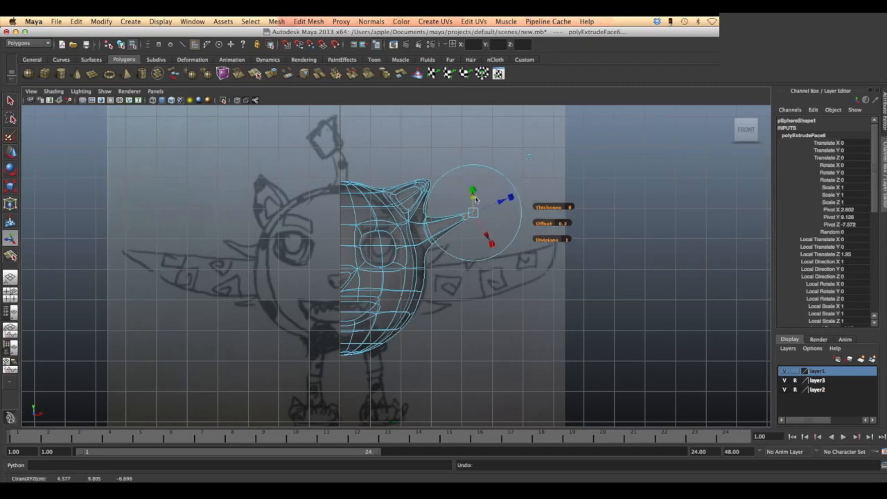
# - Compare the side extrusion in the top and side views, and shorten it to 1.471 in local Z
pyautogui.press('space')
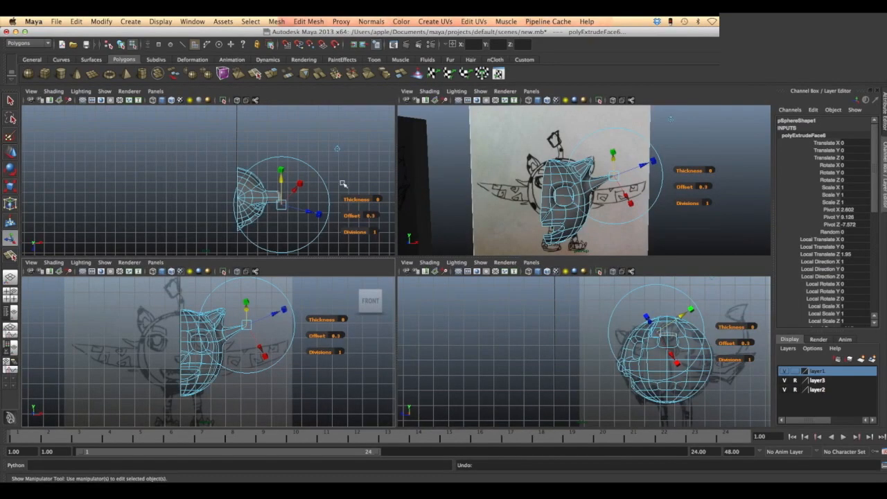
pyautogui.press('space')
pyautogui.moveTo(549, 297)
pyautogui.mouseDown()
pyautogui.moveTo(541, 284)
pyautogui.moveTo(545, 291)
pyautogui.mouseUp()
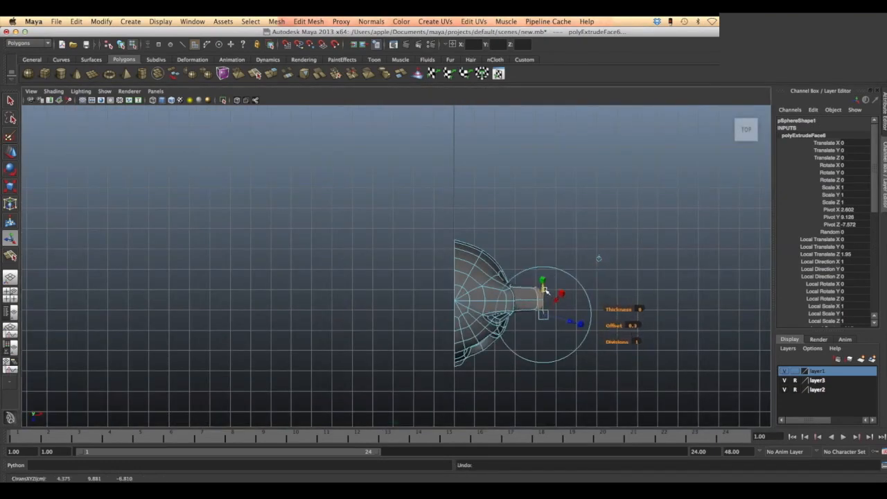
pyautogui.press('space')
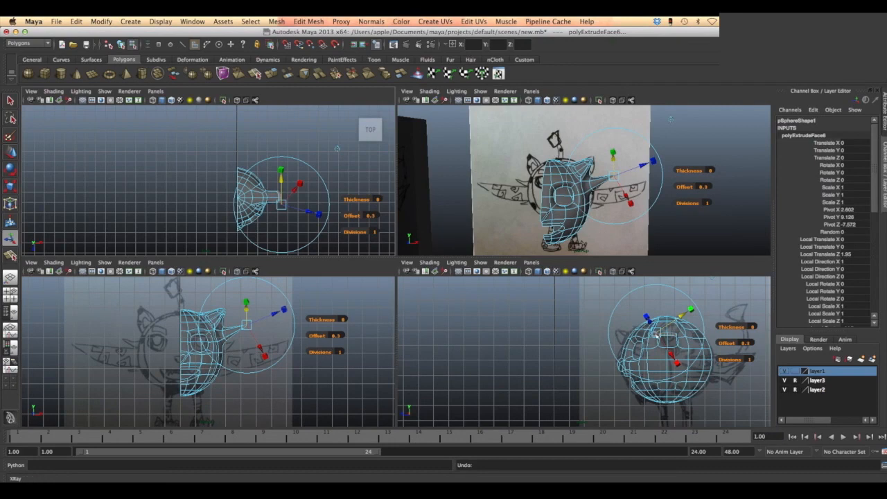
pyautogui.press('space')
pyautogui.moveTo(537, 227); pyautogui.dragTo(535, 223)
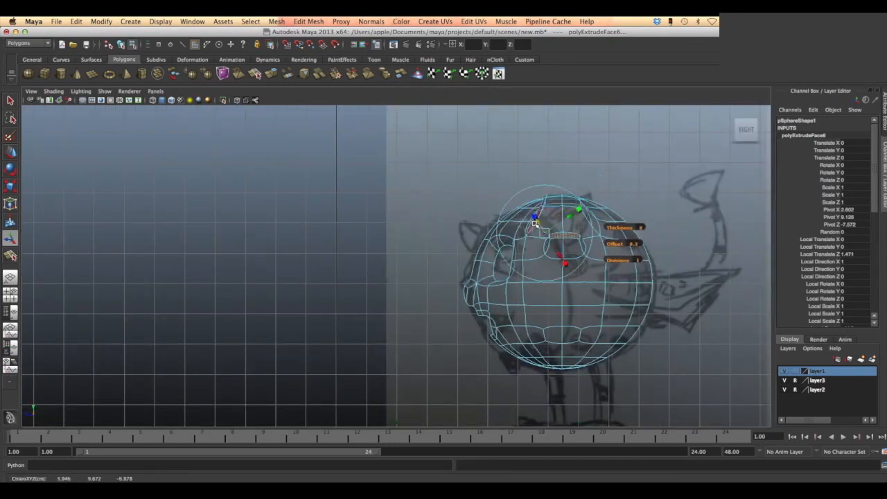
# - Set the side extrusion's thickness to 0.1 and check its shape in the perspective and front views
pyautogui.press('space')
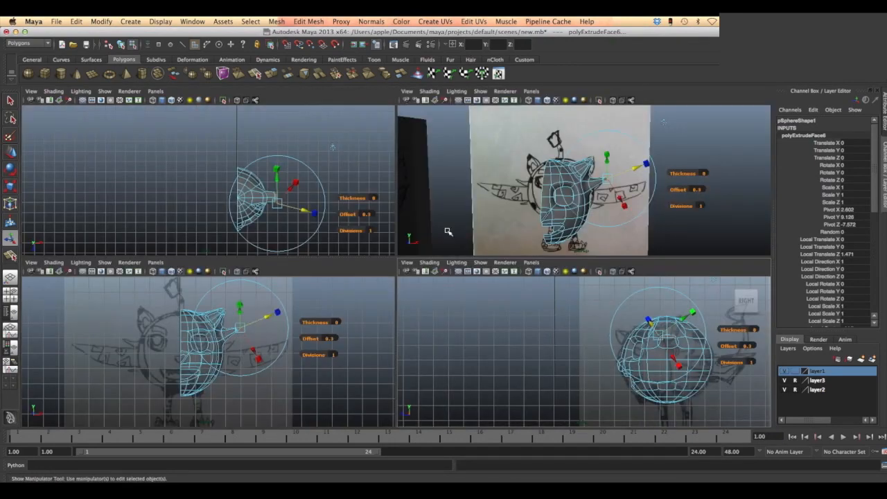
pyautogui.press('space')
pyautogui.keyDown('alt'); pyautogui.moveTo(449, 231); pyautogui.dragTo(509, 248); pyautogui.keyUp('alt')
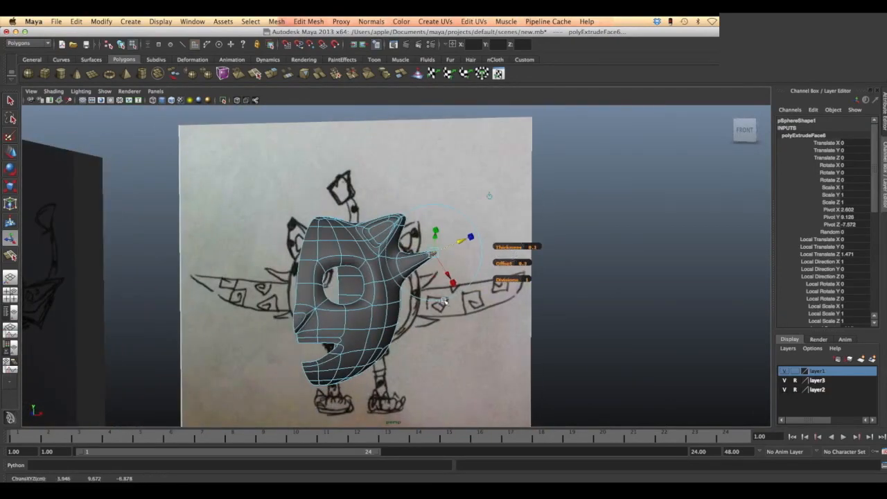
pyautogui.press('space')
# - Extrude the middle side faces outward to 4.084 in local Z as the wing, with an offset of 0.1 and 3 divisions
pyautogui.press('space')
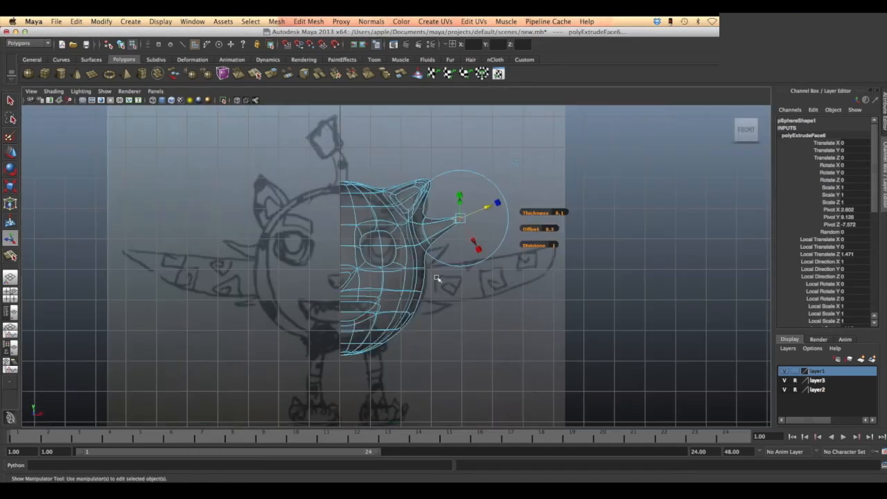
pyautogui.press('space')
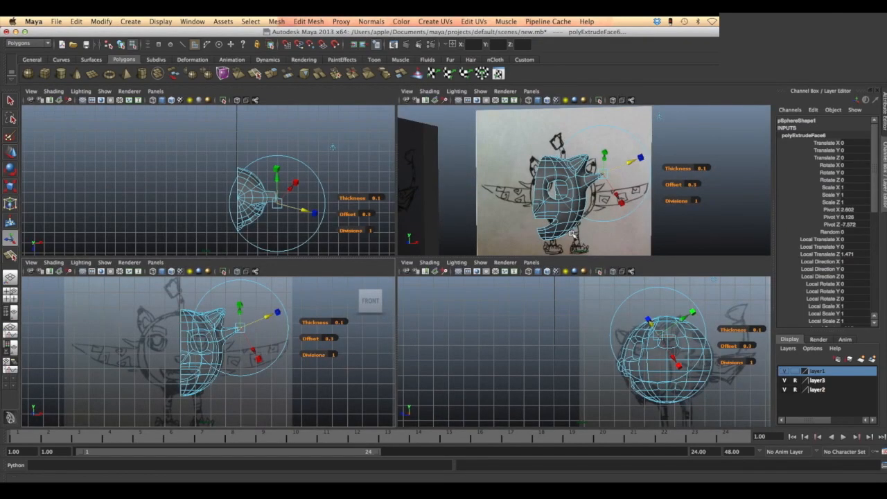
pyautogui.press('space')
pyautogui.press('q')
pyautogui.click(308, 21)
pyautogui.click(318, 55)
pyautogui.press('space')
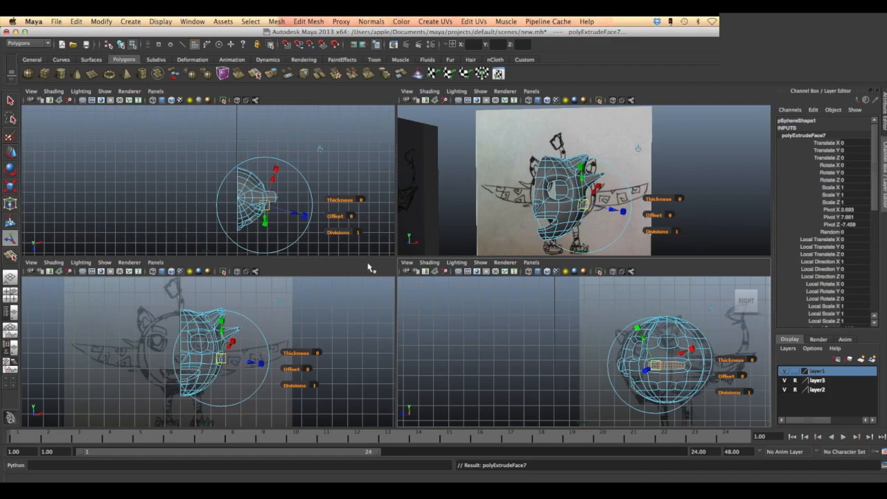
pyautogui.press('space')
pyautogui.moveTo(572, 291); pyautogui.dragTo(397, 365)
pyautogui.press('space')
pyautogui.press('space')
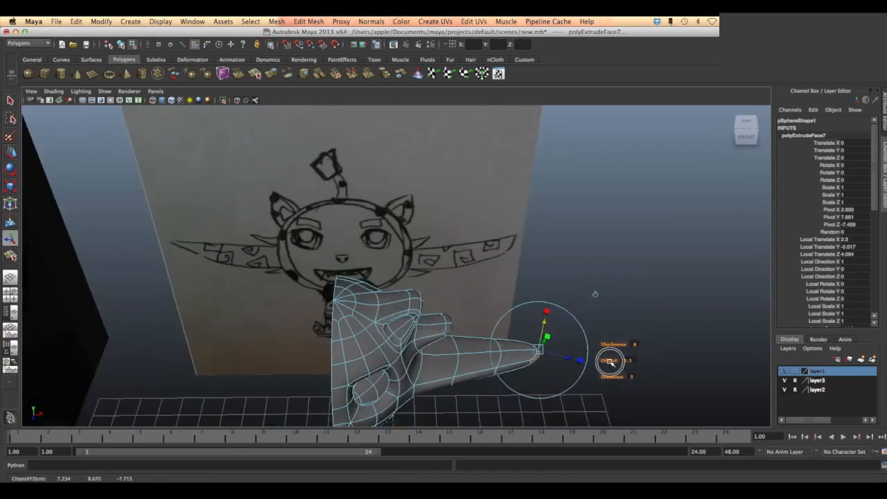
pyautogui.press('space')
pyautogui.press('space')
# - Extrude the lower side faces into a tapered spike with a thickness of 1.4 and an offset of 0.3
pyautogui.click(556, 338)
pyautogui.click(319, 73)
pyautogui.press('space')
pyautogui.press('space')
pyautogui.moveTo(479, 317); pyautogui.dragTo(495, 316)
pyautogui.moveTo(478, 332); pyautogui.dragTo(492, 332)
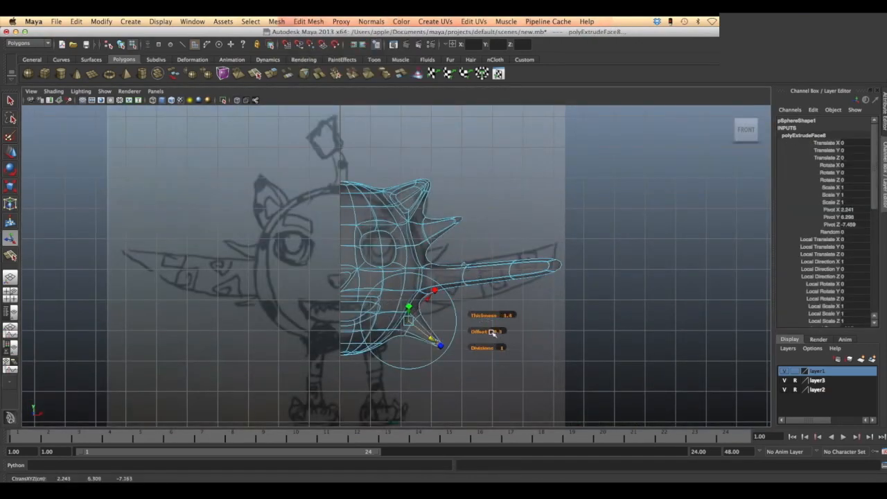
pyautogui.press('space')
pyautogui.press('space')
# - Move the body's side vertices near the wing to fit the front drawing, and turn off the smooth preview
pyautogui.press('space')
# - Extrude the underside of the body downward in several divisions to form the leg
pyautogui.press('space')
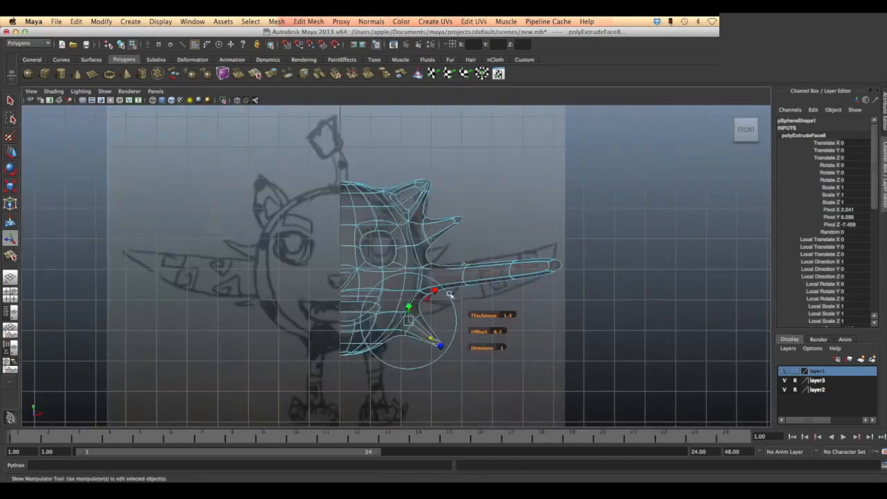
pyautogui.press('w')
pyautogui.click(551, 342)
pyautogui.press('space')
pyautogui.press('space')
pyautogui.moveTo(485, 278)
pyautogui.keyDown('alt'); pyautogui.mouseDown()
pyautogui.moveTo(406, 260)
pyautogui.moveTo(477, 264)
pyautogui.mouseUp(); pyautogui.keyUp('alt')
pyautogui.click(401, 269)
pyautogui.moveTo(415, 269); pyautogui.dragTo(468, 266)
pyautogui.press('1')
pyautogui.press('space')
pyautogui.press('space')
pyautogui.keyDown('alt'); pyautogui.moveTo(514, 331); pyautogui.dragTo(388, 250); pyautogui.keyUp('alt')
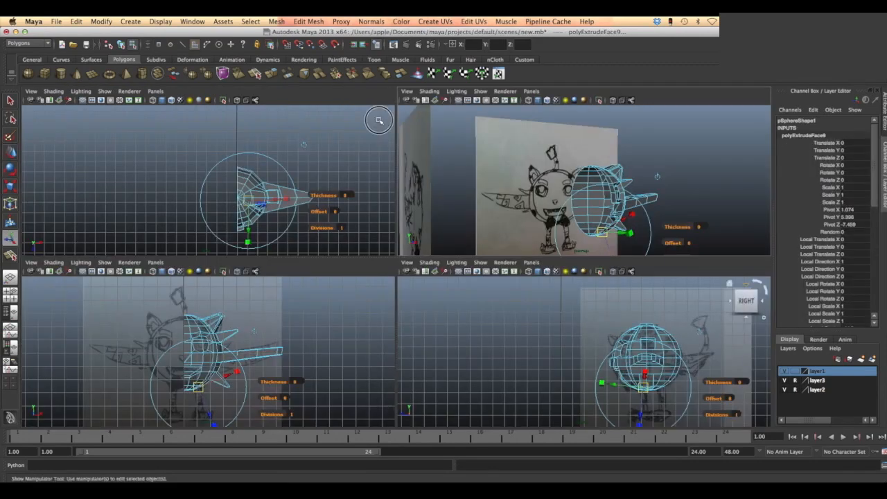
pyautogui.click(372, 144)
pyautogui.moveTo(248, 193)
pyautogui.mouseDown()
pyautogui.moveTo(281, 191)
pyautogui.moveTo(261, 192)
pyautogui.mouseUp()
pyautogui.moveTo(248, 226); pyautogui.dragTo(260, 231)
# - Extrude a face at the leg's lower end to start the foot, undoing the extra extrusion on the outer side
pyautogui.press('space')
pyautogui.click(308, 21)
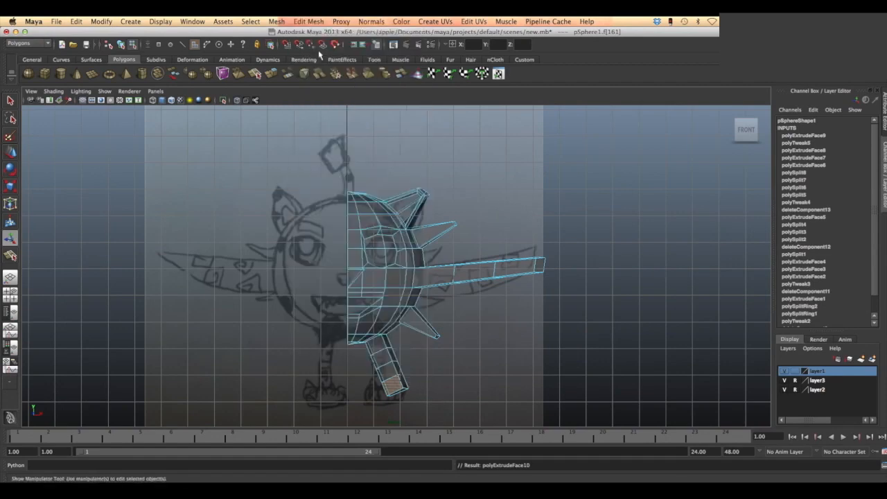
pyautogui.click(318, 49)
pyautogui.click(403, 382)
pyautogui.press('g')
pyautogui.moveTo(473, 378); pyautogui.dragTo(481, 377)
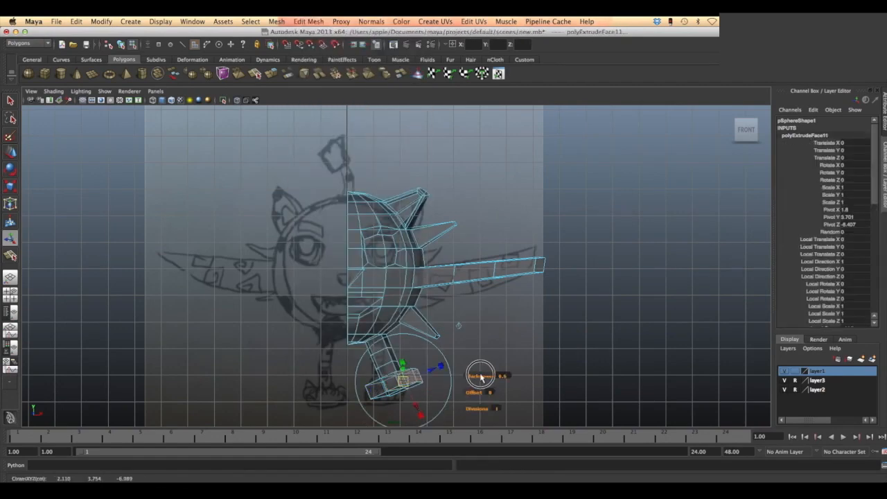
pyautogui.hotkey('ctrl', 'z')
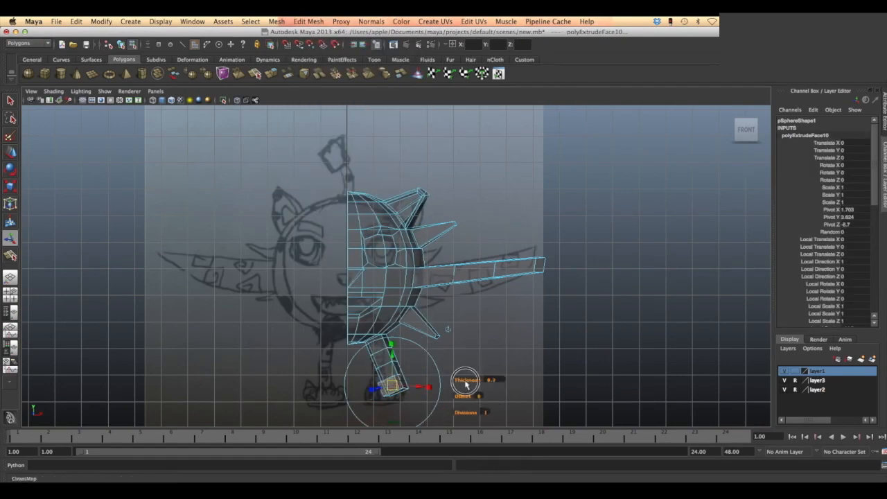
pyautogui.click(424, 353)
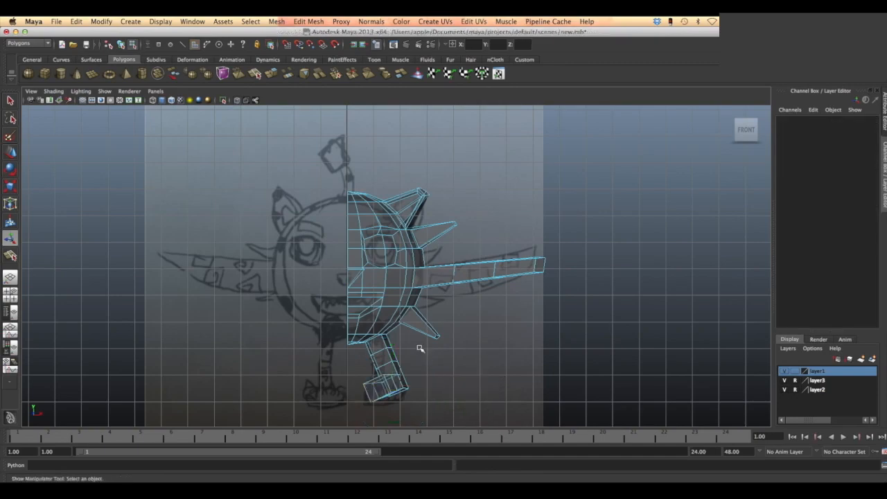
# - Move and rotate the leg's components so the leg stands upright beneath the body
pyautogui.moveTo(421, 352); pyautogui.dragTo(354, 412)
pyautogui.press('w')
pyautogui.press('e')
pyautogui.click(387, 349)
pyautogui.moveTo(418, 342); pyautogui.dragTo(429, 402)
pyautogui.click(459, 377)
# - Extrude the side faces at the leg's lower end to widen the foot
pyautogui.click(430, 402)
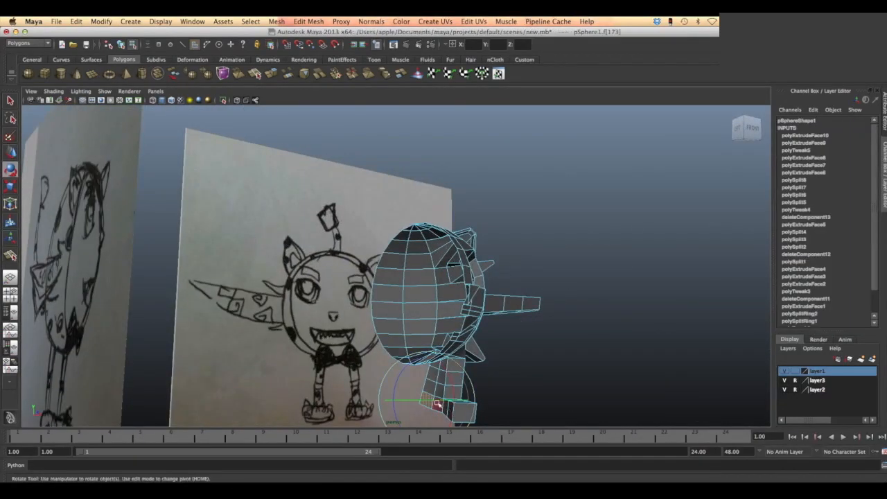
pyautogui.press('w')
pyautogui.click(309, 22)
pyautogui.click(311, 53)
pyautogui.keyDown('alt'); pyautogui.moveTo(523, 352); pyautogui.dragTo(413, 414); pyautogui.keyUp('alt')
pyautogui.click(382, 414)
pyautogui.click(308, 21)
pyautogui.click(311, 52)
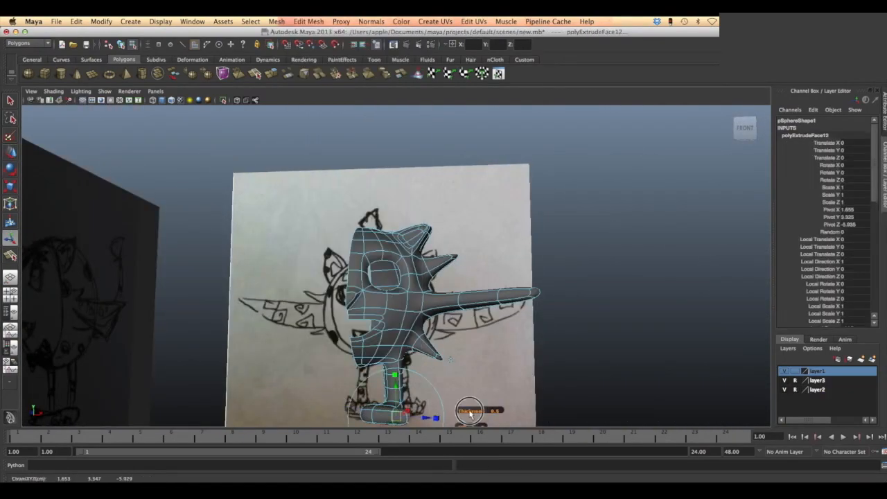
pyautogui.keyDown('alt'); pyautogui.moveTo(469, 412); pyautogui.dragTo(435, 408, button='right'); pyautogui.keyUp('alt')
pyautogui.moveTo(424, 395); pyautogui.dragTo(435, 392)
# - Extrude a front face of the foot forward as a toe and adjust its thickness and offset
pyautogui.click(387, 394)
pyautogui.click(309, 21)
pyautogui.click(312, 53)
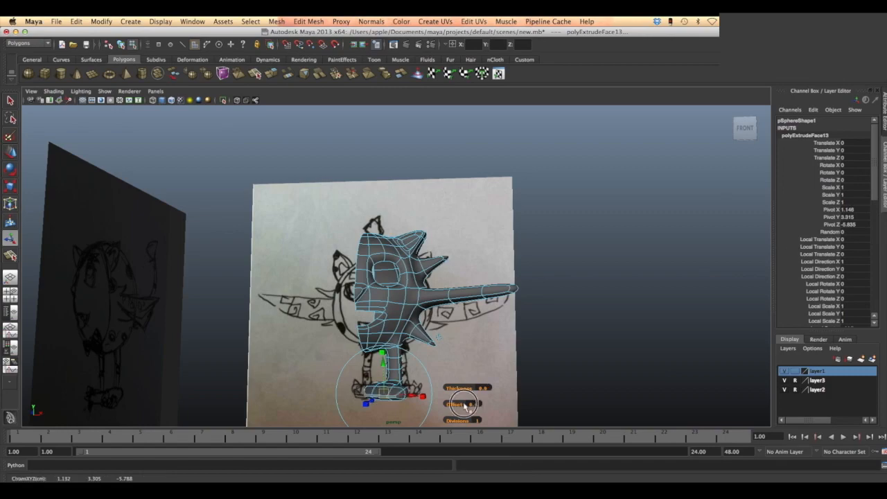
pyautogui.click(308, 22)
pyautogui.click(312, 53)
pyautogui.click(500, 388)
pyautogui.press('super+z')
pyautogui.moveTo(459, 388); pyautogui.dragTo(480, 388)
pyautogui.moveTo(485, 385)
pyautogui.keyDown('alt'); pyautogui.mouseDown()
pyautogui.moveTo(465, 370)
pyautogui.moveTo(449, 371)
pyautogui.moveTo(483, 375)
pyautogui.mouseUp(); pyautogui.keyUp('alt')
# - Extrude the next toe from the foot's front with a thickness of 0.5 and an offset of 0.4
pyautogui.click(374, 410)
pyautogui.click(308, 22)
pyautogui.click(312, 53)
pyautogui.moveTo(460, 406); pyautogui.dragTo(475, 406)
pyautogui.moveTo(475, 405)
pyautogui.keyDown('alt'); pyautogui.mouseDown()
pyautogui.moveTo(509, 386)
pyautogui.moveTo(485, 394)
pyautogui.mouseUp(); pyautogui.keyUp('alt')
pyautogui.keyDown('alt'); pyautogui.moveTo(479, 362); pyautogui.dragTo(472, 408); pyautogui.keyUp('alt')
pyautogui.keyDown('alt'); pyautogui.moveTo(451, 339); pyautogui.dragTo(461, 366); pyautogui.keyUp('alt')
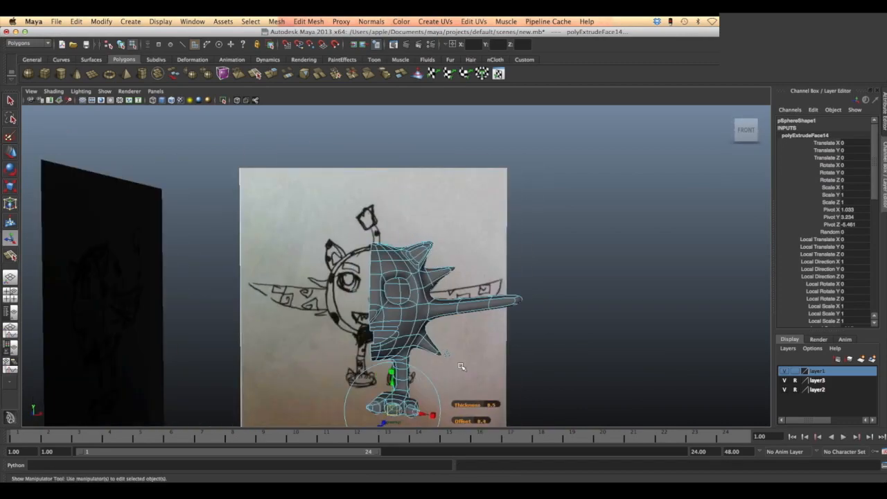
# - Extrude the remaining toe face of the foot and adjust its thickness
pyautogui.click(423, 406)
pyautogui.keyDown('alt'); pyautogui.moveTo(444, 402); pyautogui.dragTo(378, 399); pyautogui.keyUp('alt')
pyautogui.click(362, 390)
pyautogui.click(309, 22)
pyautogui.click(315, 52)
pyautogui.moveTo(431, 385); pyautogui.dragTo(478, 396)
pyautogui.click(462, 388)
# - Move the vertices of the toes to refine the foot's shape
pyautogui.moveTo(391, 352); pyautogui.dragTo(349, 352, button='right')
pyautogui.scroll(3, 425, 396)
pyautogui.keyDown('alt'); pyautogui.moveTo(424, 396); pyautogui.dragTo(430, 326, button='middle'); pyautogui.keyUp('alt')
pyautogui.click(392, 384)
pyautogui.press('w')
pyautogui.moveTo(422, 386); pyautogui.dragTo(426, 387)
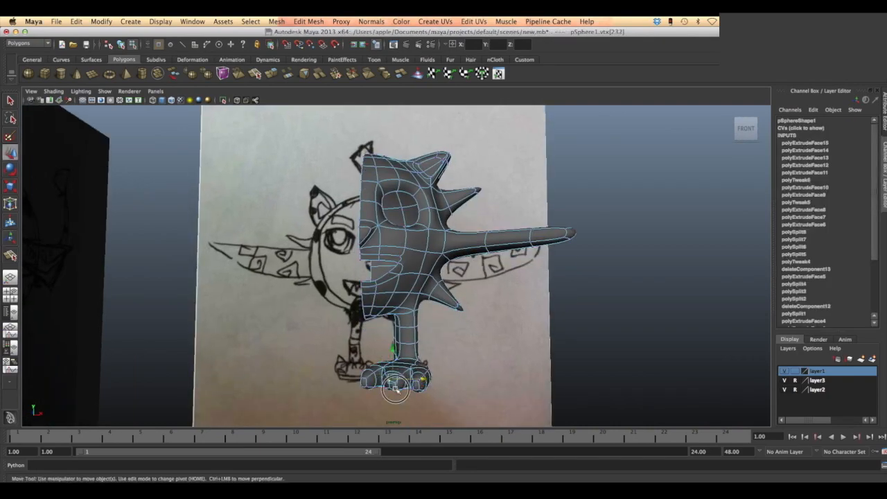
pyautogui.click(381, 396)
pyautogui.moveTo(390, 355); pyautogui.dragTo(389, 396, button='right')
pyautogui.click(393, 381)
pyautogui.press('space')
pyautogui.press('space')
# - Create a polygon sphere with a radius of 0.821 beside the wing tip in the front view for the eyeball
pyautogui.press('space')
pyautogui.press('space')
pyautogui.keyDown('alt'); pyautogui.moveTo(509, 333); pyautogui.dragTo(521, 351); pyautogui.keyUp('alt')
pyautogui.keyDown('shift'); pyautogui.moveTo(469, 385); pyautogui.dragTo(468, 434, button='right'); pyautogui.keyUp('shift')
pyautogui.moveTo(539, 407); pyautogui.dragTo(437, 406)
pyautogui.press('super+z')
pyautogui.click(308, 22)
pyautogui.click(313, 52)
pyautogui.click(557, 363)
pyautogui.keyDown('alt'); pyautogui.moveTo(556, 362); pyautogui.dragTo(495, 294); pyautogui.keyUp('alt')
pyautogui.click(27, 74)
pyautogui.press('super+z')
pyautogui.scroll(-5, 609, 309)
pyautogui.keyDown('alt'); pyautogui.moveTo(610, 312); pyautogui.dragTo(624, 277); pyautogui.keyUp('alt')
pyautogui.press('space')
pyautogui.press('space')
pyautogui.click(474, 256)
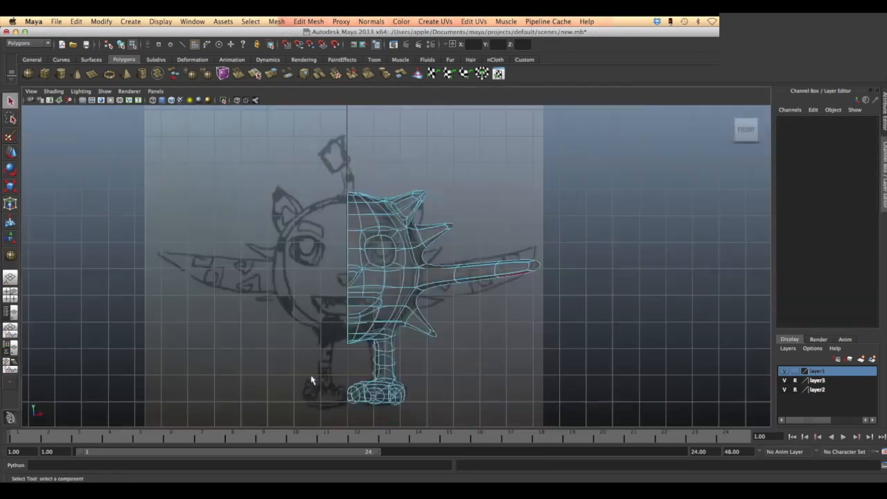
pyautogui.moveTo(504, 250); pyautogui.dragTo(523, 251)
# - Set the new sphere's axis and height subdivisions to 10
pyautogui.hotkey('ctrl', 'a')
pyautogui.click(884, 176)
pyautogui.click(796, 224)
pyautogui.moveTo(859, 239); pyautogui.dragTo(866, 247)
pyautogui.write('10')
pyautogui.press('Return')
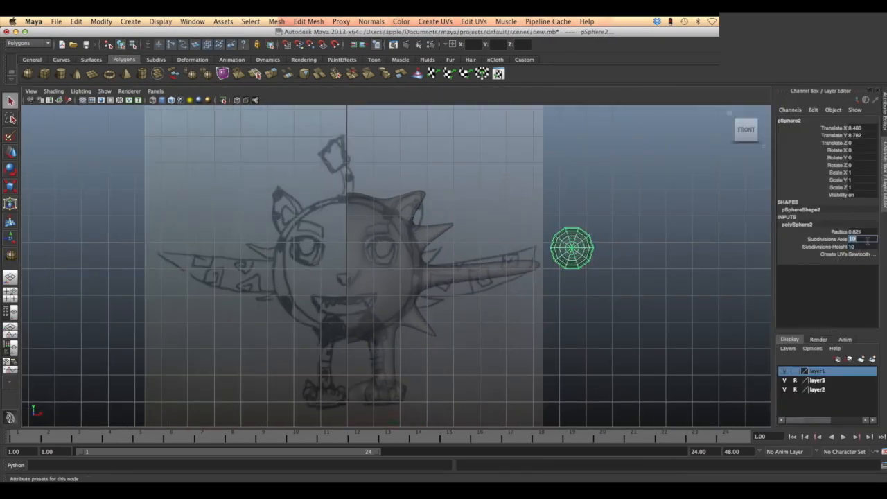
# - Move the sphere into the body's eye socket and check its fit in the perspective view
pyautogui.press('w')
pyautogui.moveTo(604, 249); pyautogui.dragTo(409, 248)
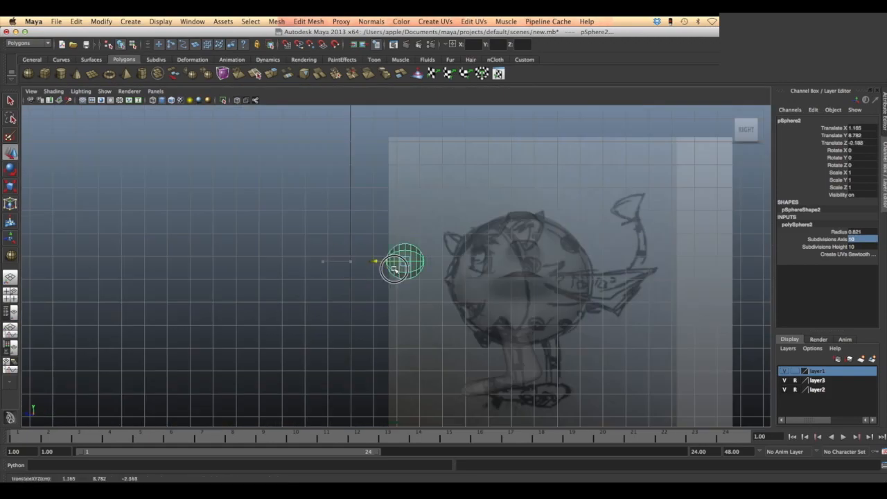
pyautogui.press('space')
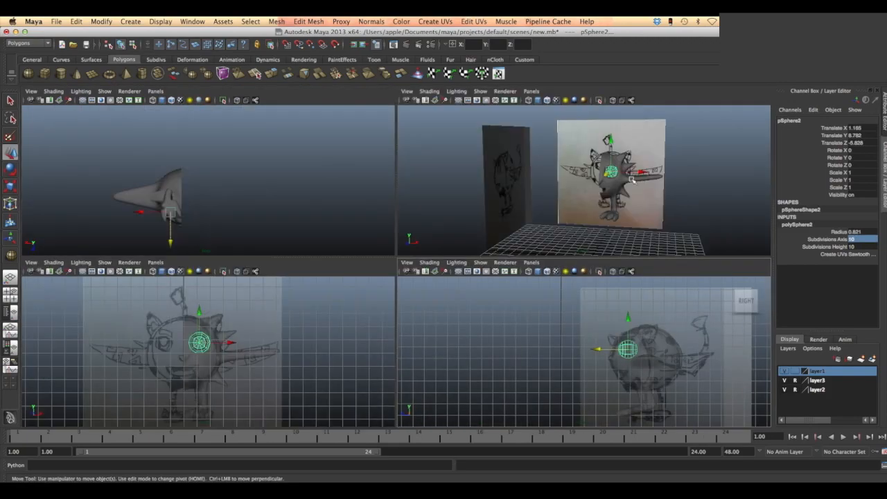
pyautogui.press('space')
pyautogui.moveTo(388, 229)
pyautogui.keyDown('alt'); pyautogui.mouseDown()
pyautogui.moveTo(411, 257)
pyautogui.moveTo(590, 277)
pyautogui.mouseUp(); pyautogui.keyUp('alt')
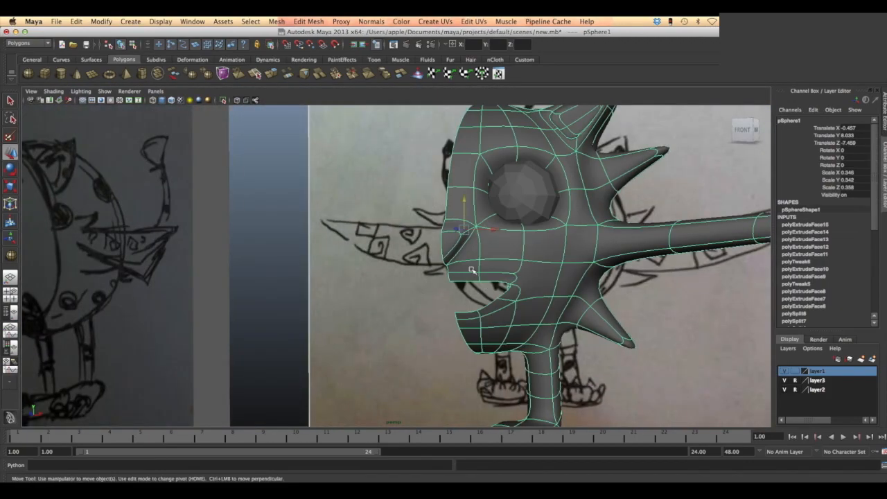
# - Extrude a face on the upper mouth edge downward into a fang with offset 0.1 and local X scale 0.433
pyautogui.keyDown('alt'); pyautogui.moveTo(510, 238); pyautogui.dragTo(550, 283); pyautogui.keyUp('alt')
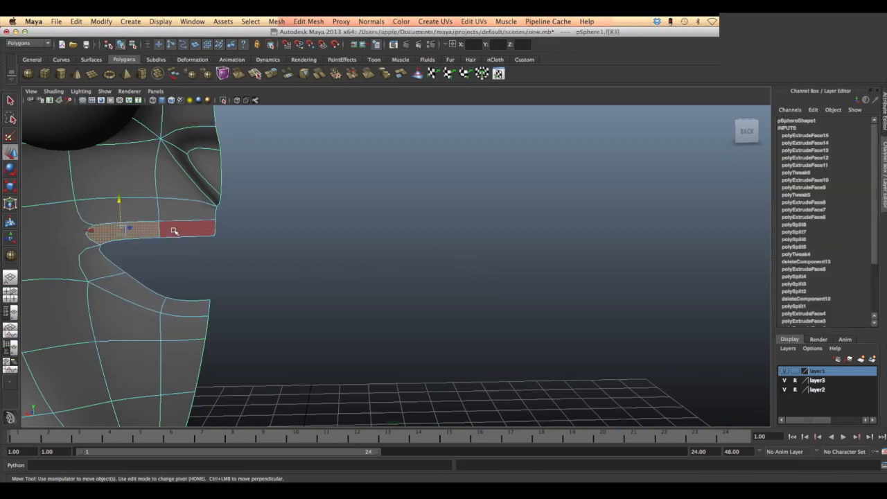
pyautogui.click(174, 230)
pyautogui.hotkey('ctrl', 'e')
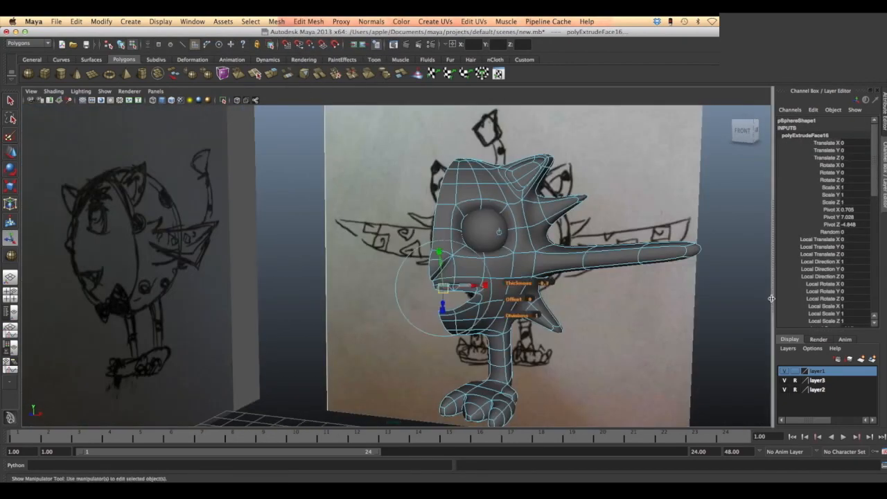
pyautogui.click(475, 291)
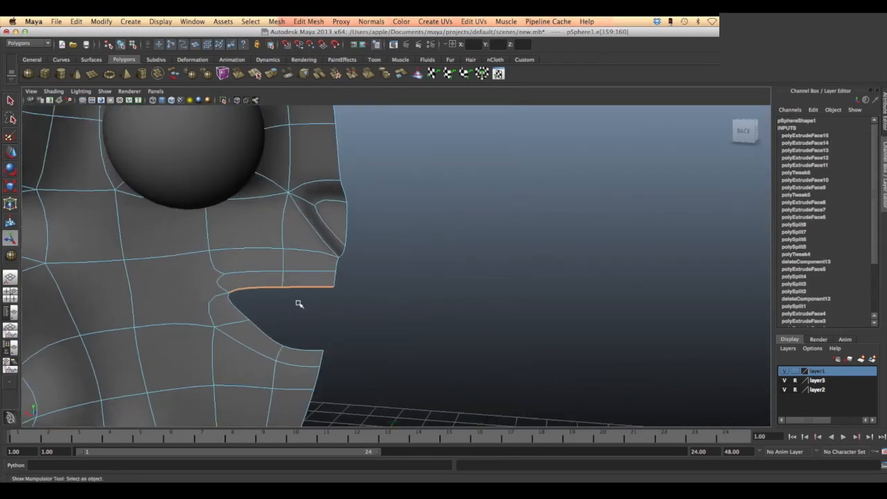
pyautogui.hotkey('ctrl', 'e')
pyautogui.moveTo(367, 284); pyautogui.dragTo(316, 318)
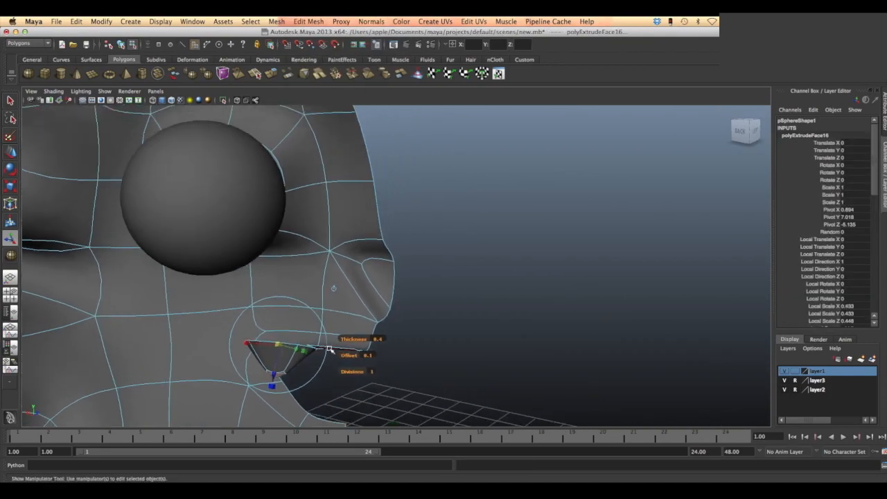
# - Extrude a smaller tooth from the upper mouth edge near the centre line, with a thickness of 0.2
pyautogui.click(309, 21)
pyautogui.click(317, 55)
pyautogui.keyDown('alt'); pyautogui.moveTo(226, 261); pyautogui.dragTo(429, 261, button='middle'); pyautogui.keyUp('alt')
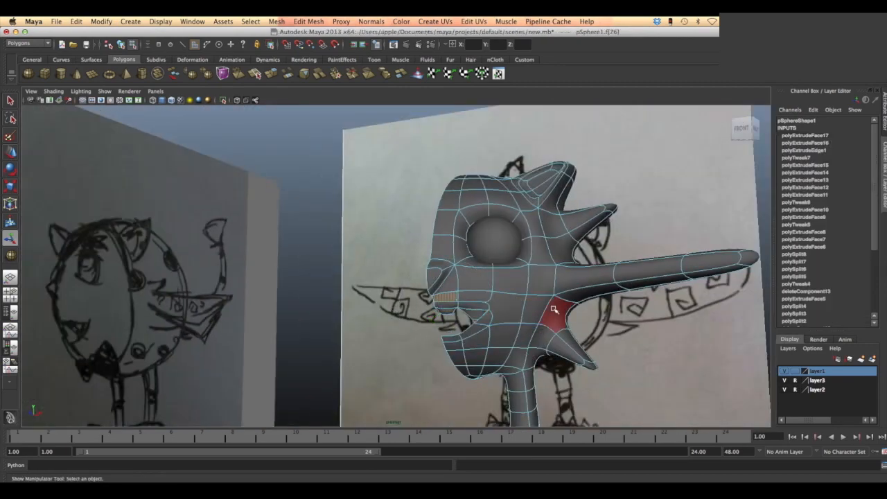
# - Extrude the faces above the eye to form the eyebrow
pyautogui.hotkey('ctrl', 'z')
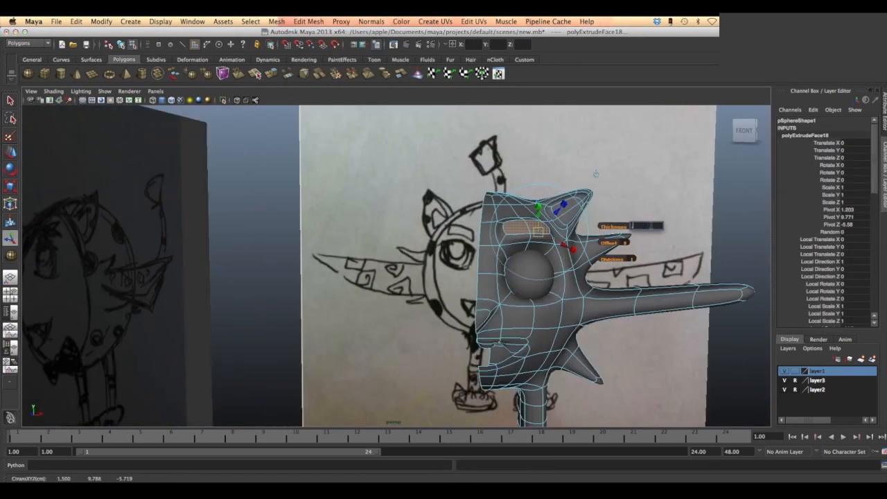
pyautogui.click(655, 190)
# - Select the row of front faces along the wing from its root toward the tip
pyautogui.keyDown('alt'); pyautogui.moveTo(658, 260); pyautogui.dragTo(619, 272); pyautogui.keyUp('alt')
pyautogui.click(576, 297)
pyautogui.keyDown('shift'); pyautogui.click(620, 296); pyautogui.keyUp('shift')
pyautogui.keyDown('shift'); pyautogui.click(658, 296); pyautogui.keyUp('shift')
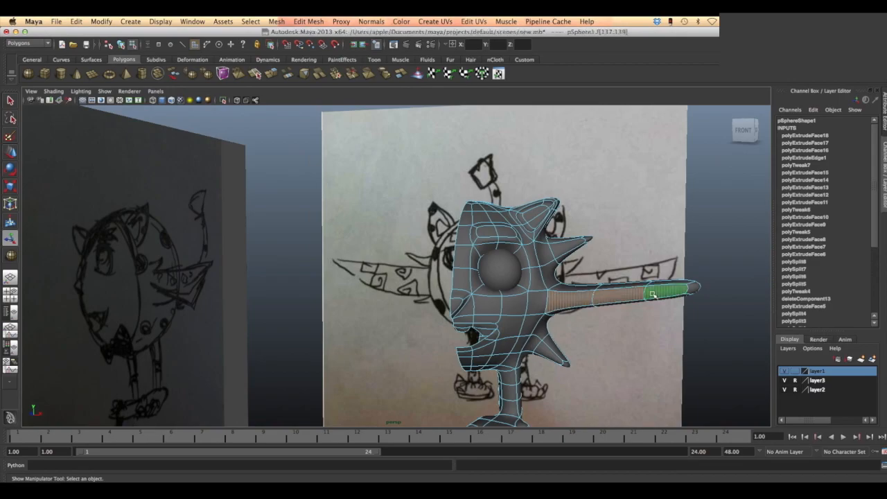